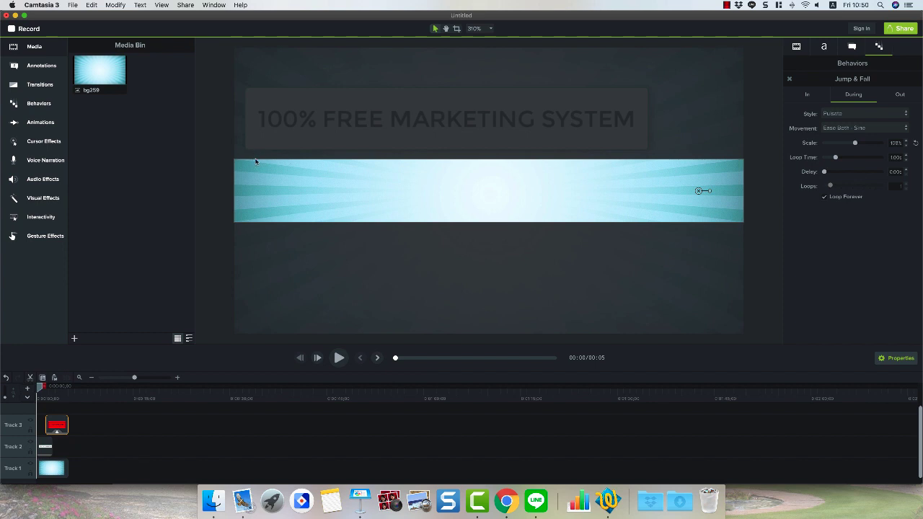
scroll(266, 185, "down", 3)
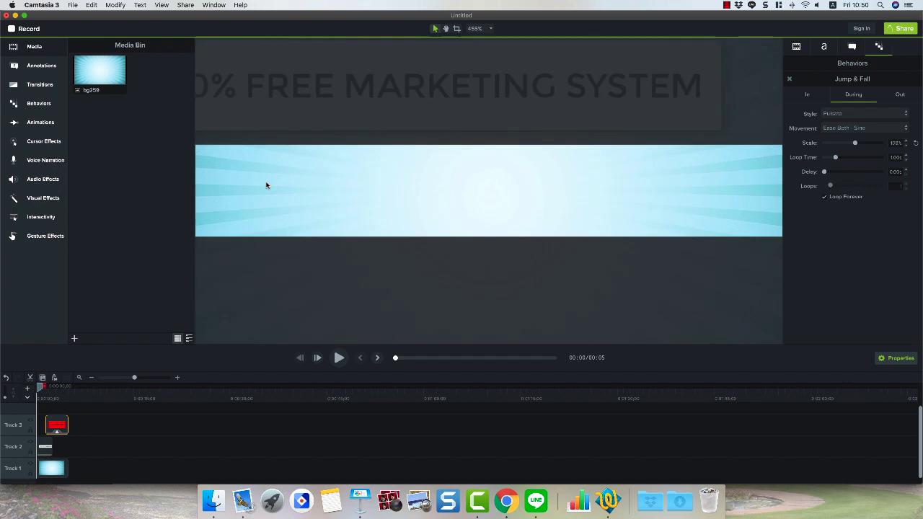
scroll(265, 189, "up", 1)
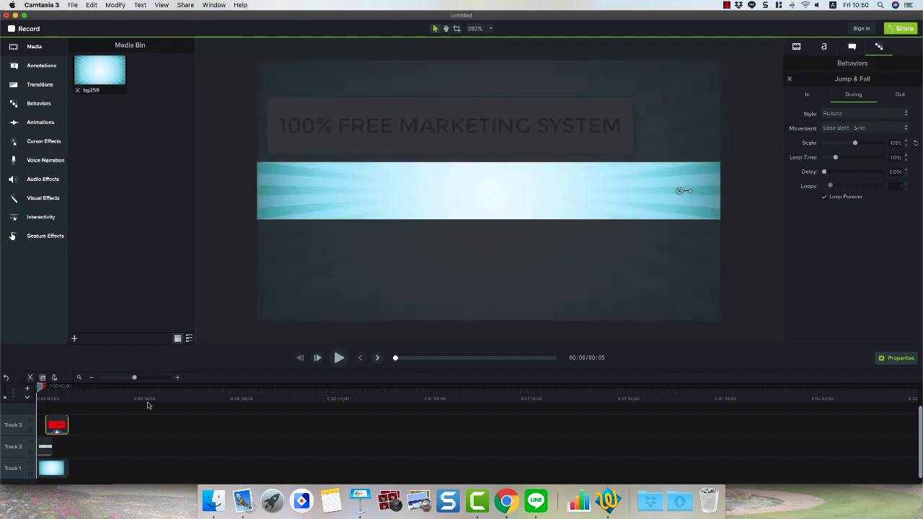
scroll(349, 207, "up", 3)
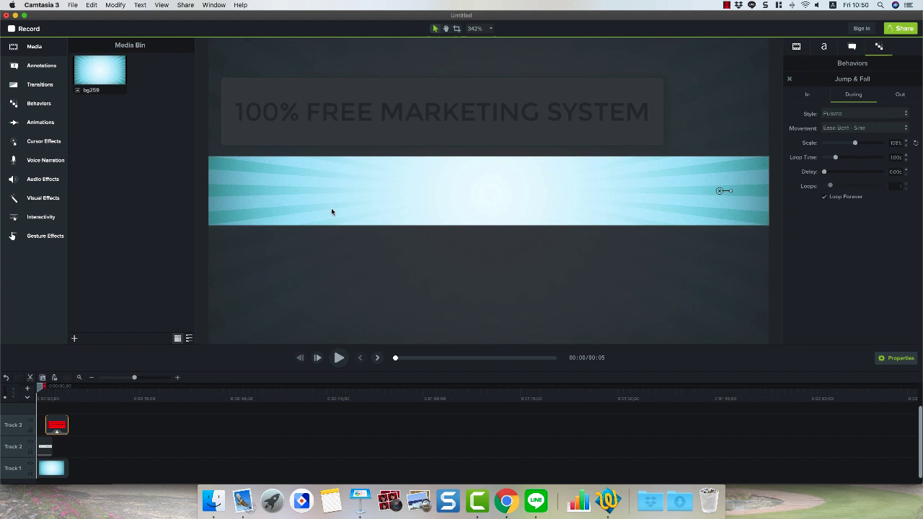
scroll(535, 210, "down", 2)
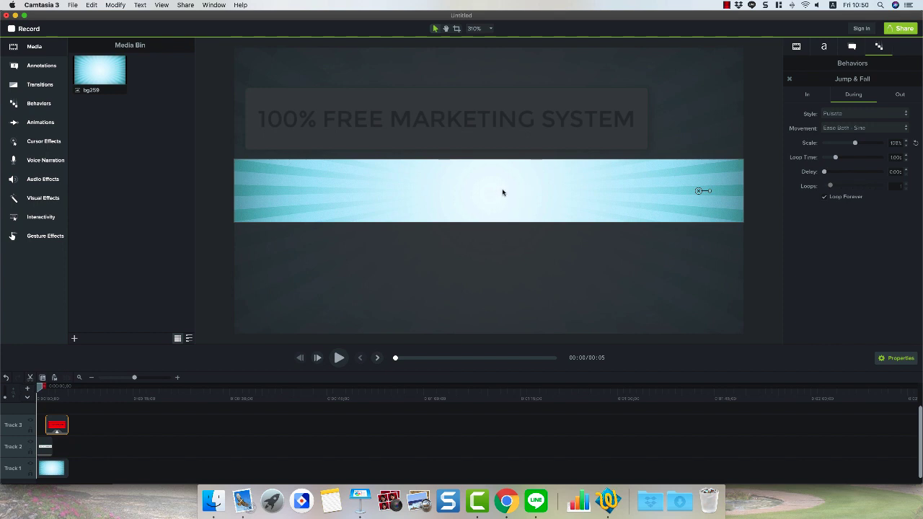
- Check the program's version in its About information, and close it
left_click(48, 6)
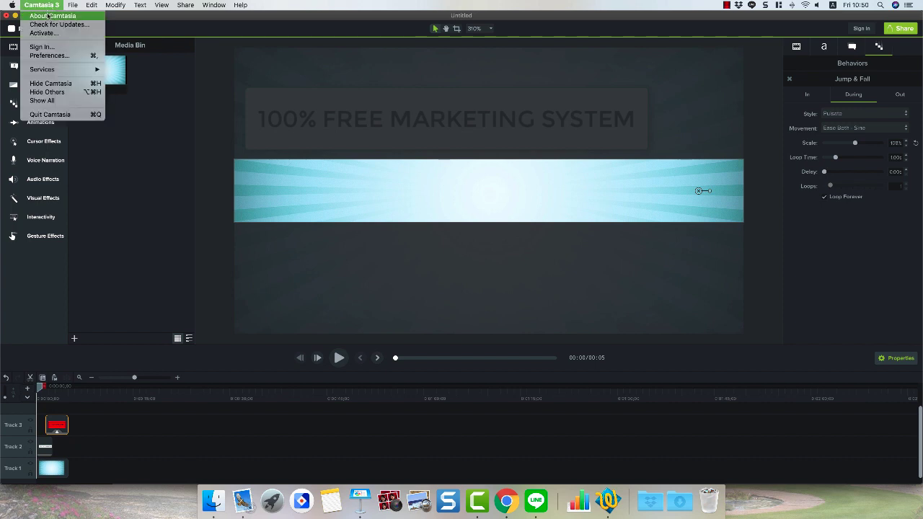
left_click(49, 15)
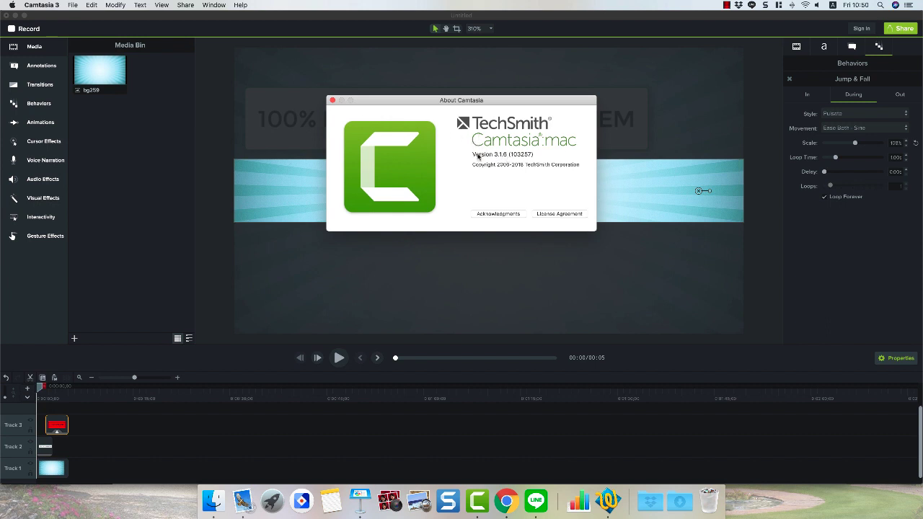
left_click(332, 100)
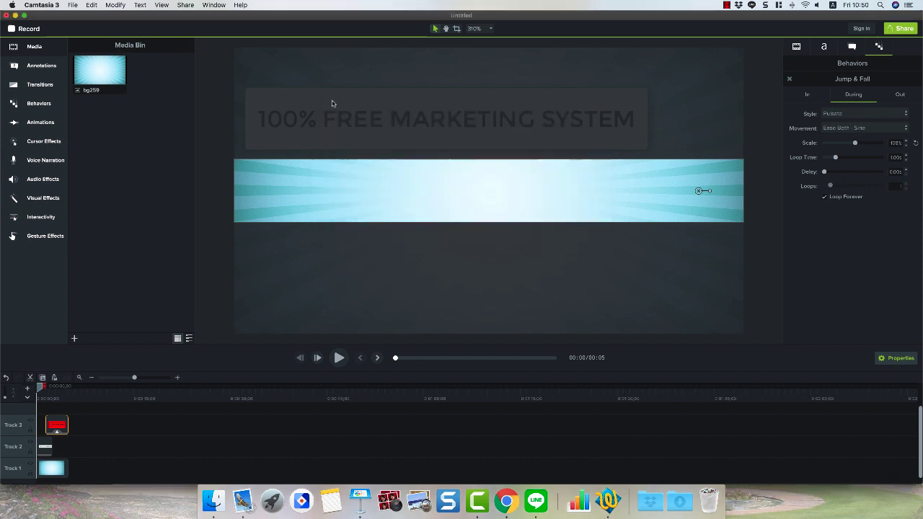
- Preview the existing banner at the 2-second mark, inspect its headline and JOIN NOW! callouts, and return the playhead to the start
left_click(205, 234)
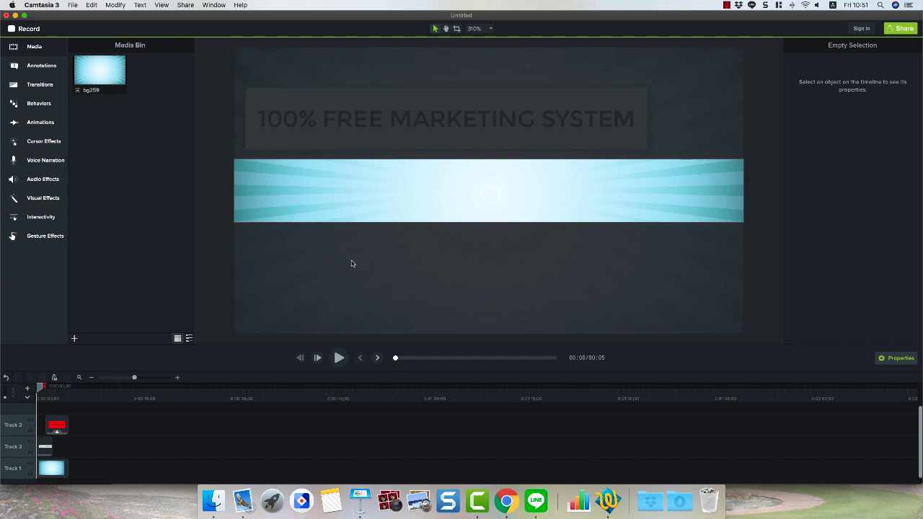
mouse_move(41, 388)
left_mouse_down()
mouse_move(76, 389)
mouse_move(39, 391)
mouse_move(58, 390)
mouse_move(41, 389)
mouse_move(49, 391)
left_mouse_up()
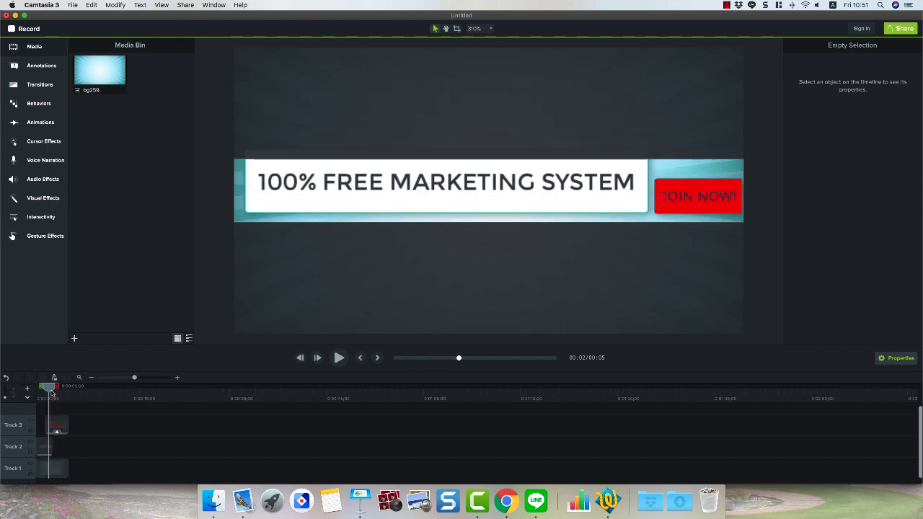
left_click(340, 204)
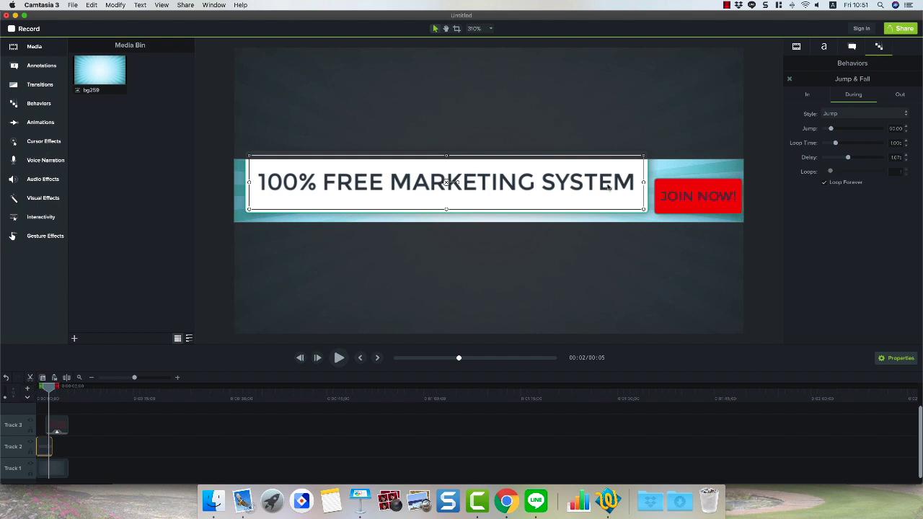
left_click(676, 195)
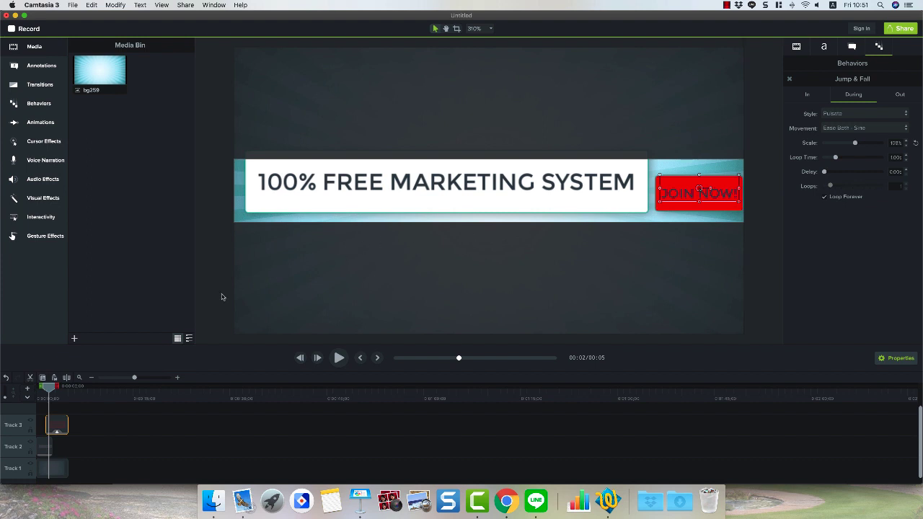
left_click_drag(49, 388, 28, 391)
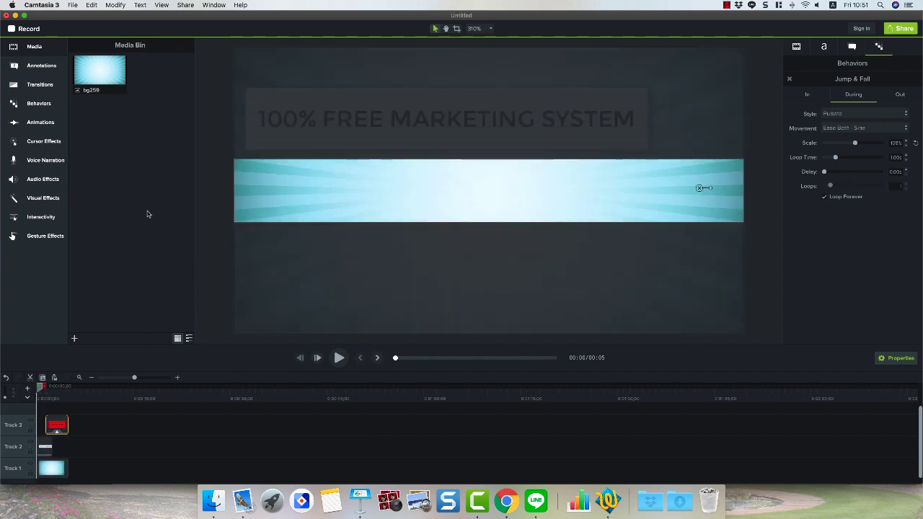
- Delete all clips from the timeline and remove the bg259 image from the media bin
left_click(102, 77)
left_click(151, 249)
left_click(89, 460)
key("super+a")
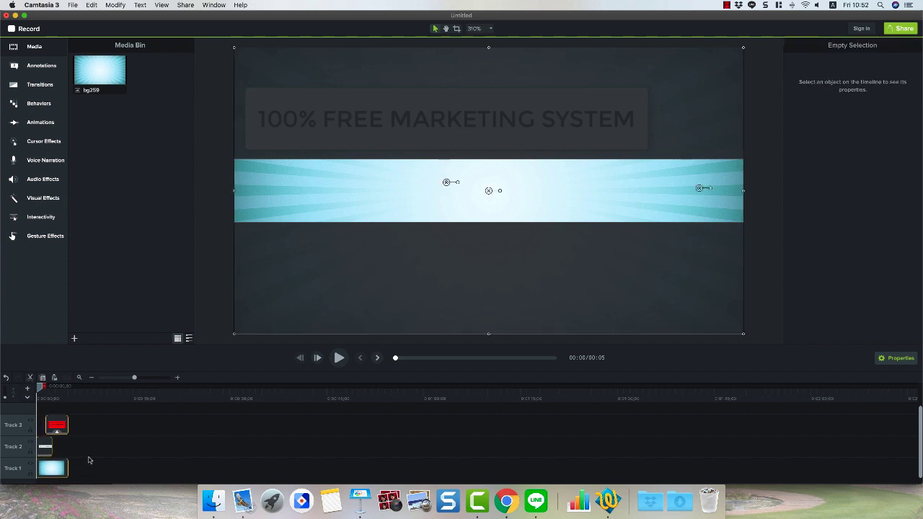
key("Delete")
left_click(105, 78)
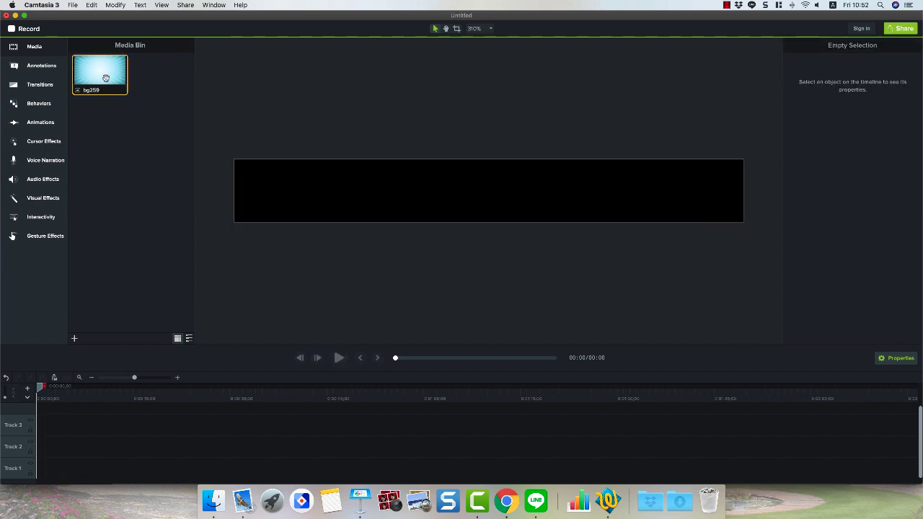
key("Delete")
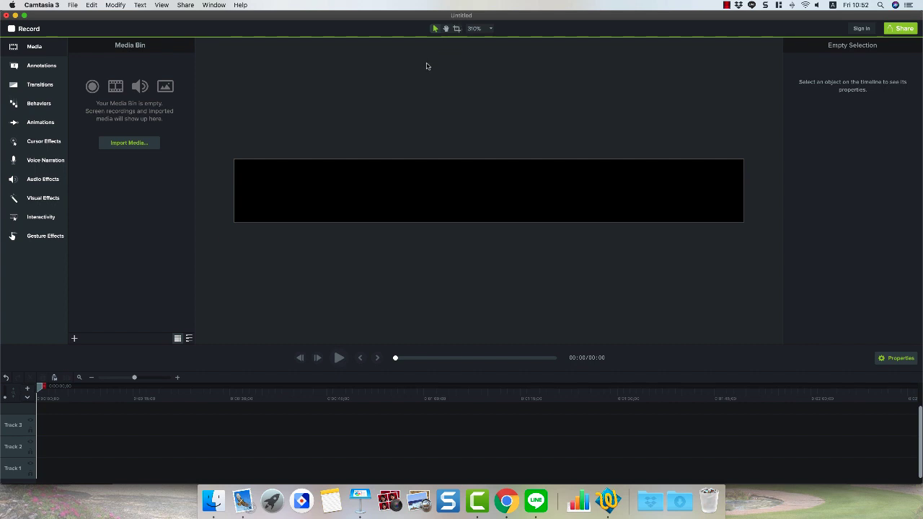
- Choose custom dimensions in the project settings and enter a width of 728
left_click(488, 29)
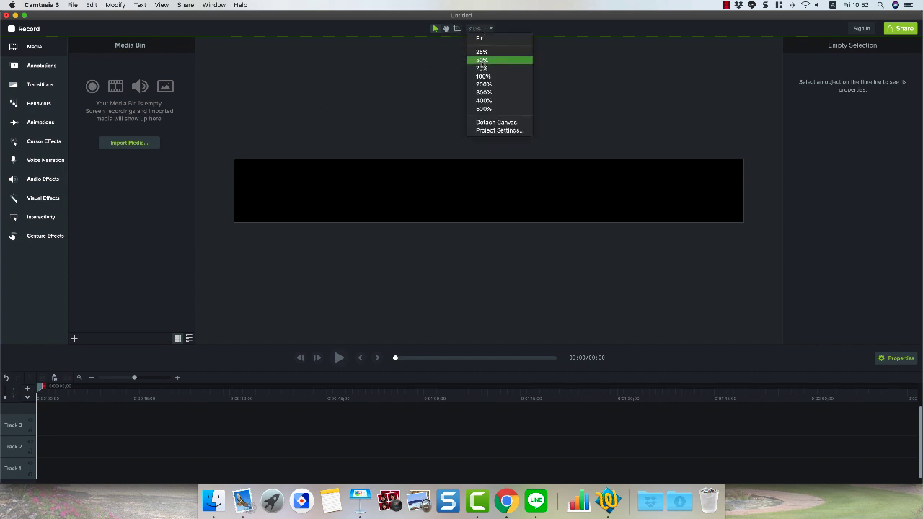
left_click(490, 132)
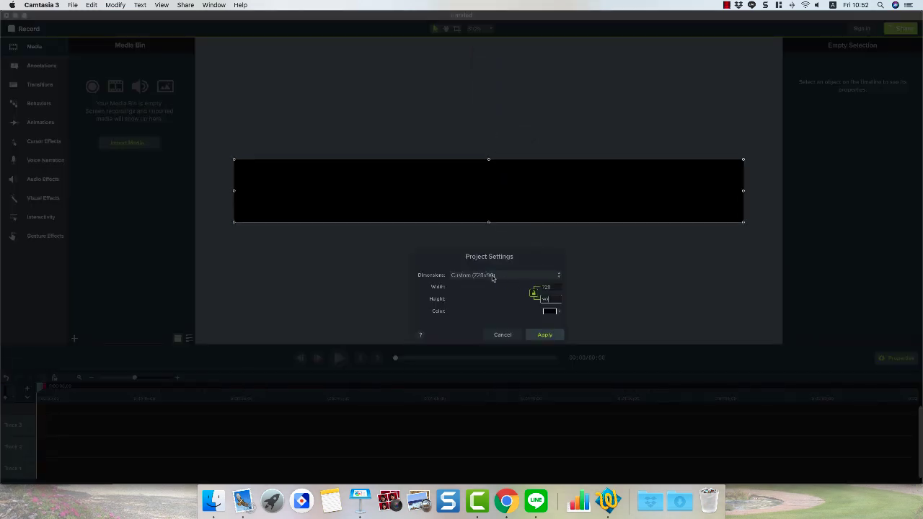
left_click(493, 276)
left_click(493, 197)
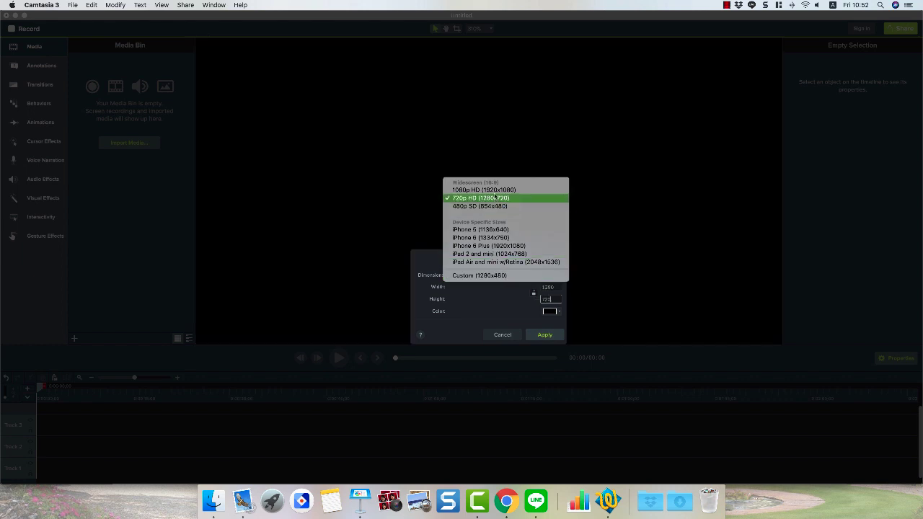
left_click(483, 207)
left_click(500, 230)
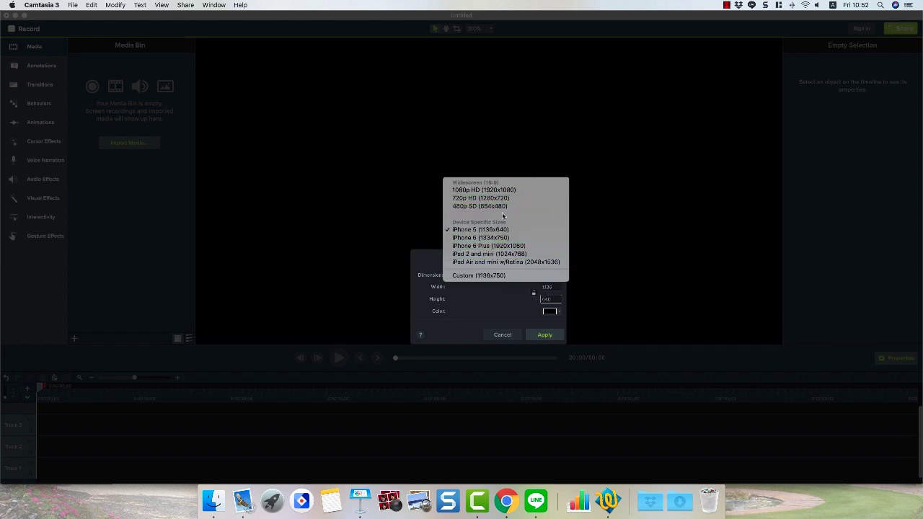
left_click(466, 277)
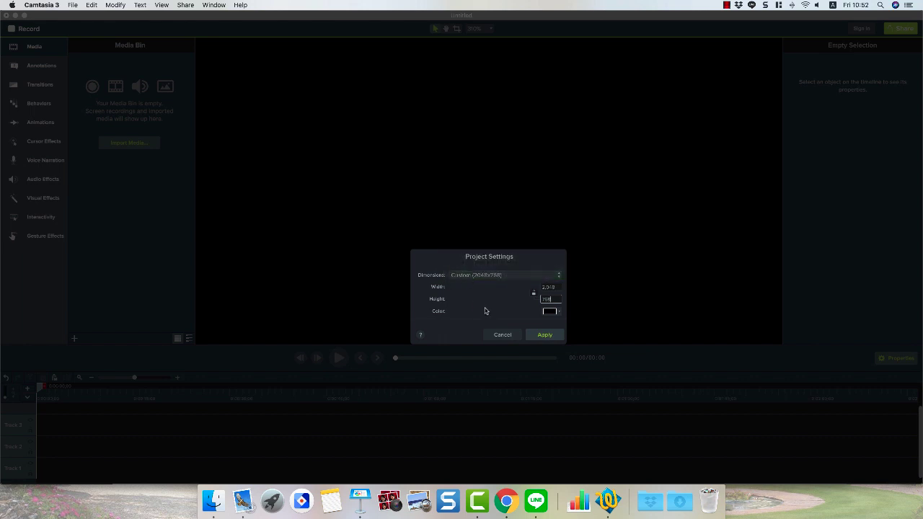
double_click(545, 288)
type("728")
- Switch to Chrome and bring up the banner sizes search results on common AdWords display ad sizes
left_click(510, 509)
left_click(191, 21)
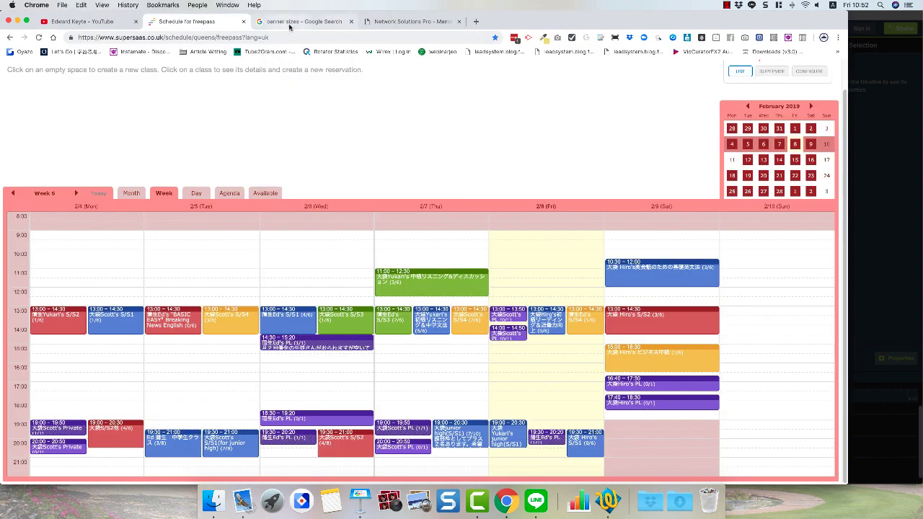
left_click(290, 24)
left_click_drag(109, 191, 322, 204)
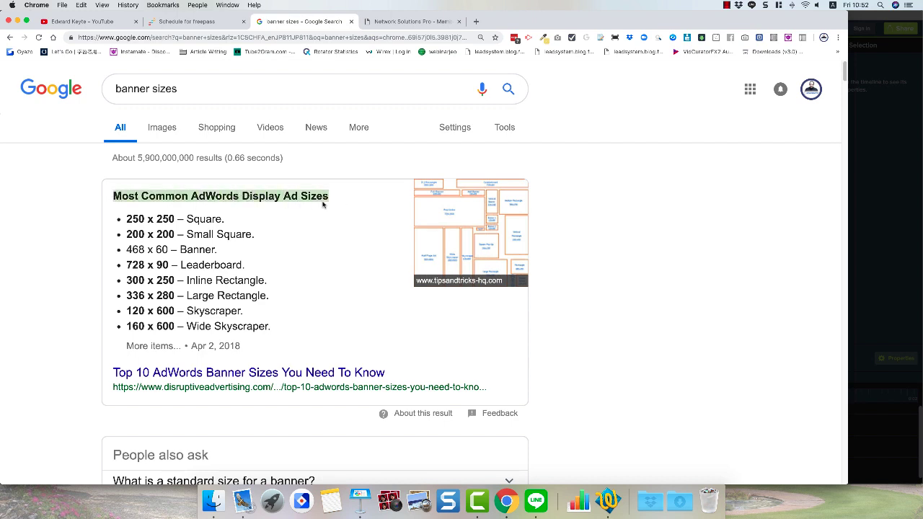
left_click(240, 199)
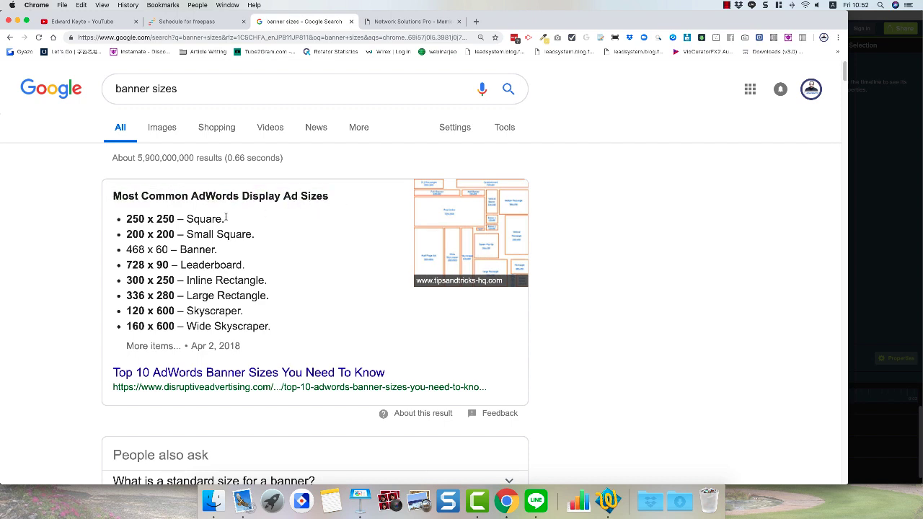
- Examine the list of common display ad sizes, focusing on the Leaderboard and Square formats
left_click_drag(124, 231, 168, 249)
left_click(145, 261)
left_click(168, 249)
left_click_drag(130, 264, 145, 265)
left_click(160, 265)
double_click(136, 265)
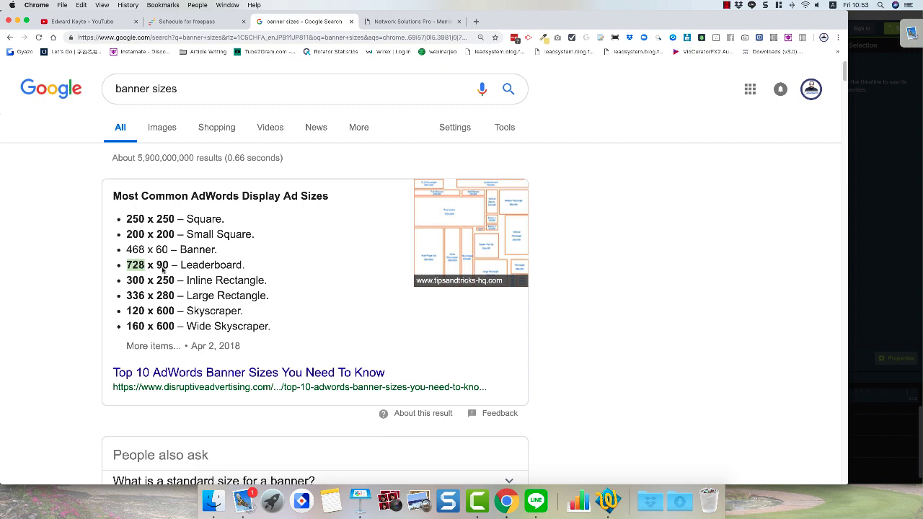
left_click(156, 271)
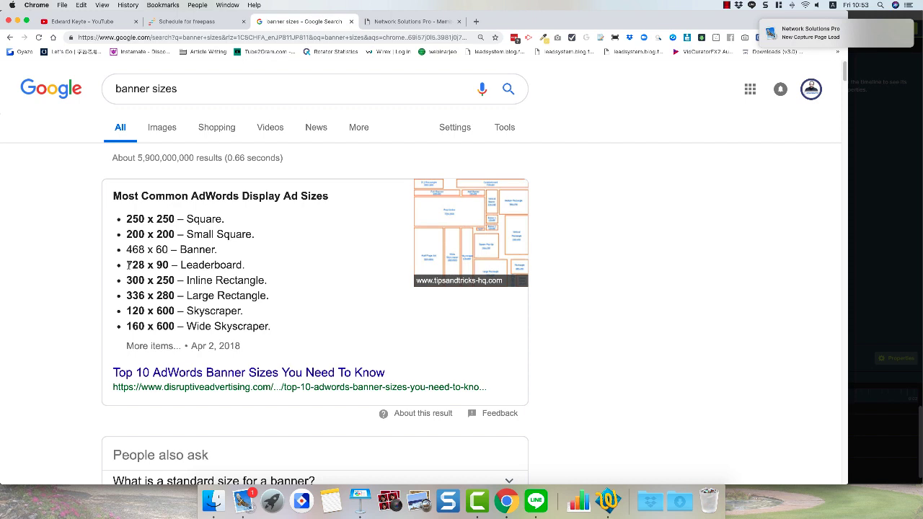
left_click_drag(126, 265, 167, 266)
left_click(167, 265)
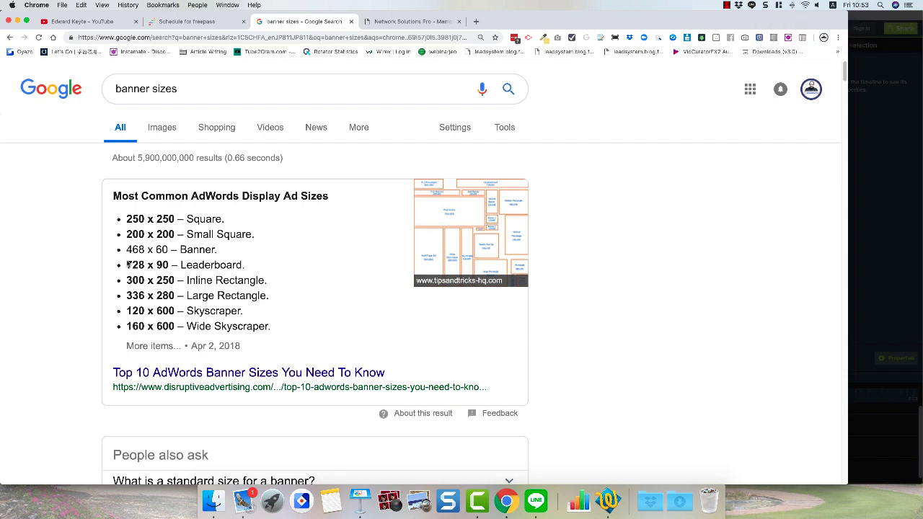
left_click_drag(129, 221, 174, 223)
left_click(171, 224)
- Switch back to Camtasia, set the project height to 90, and apply the settings
left_click(899, 245)
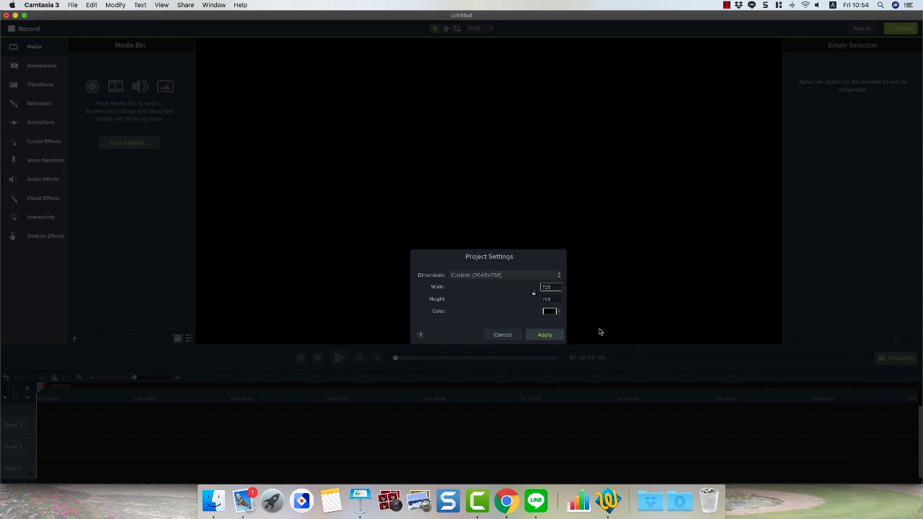
left_click(546, 300)
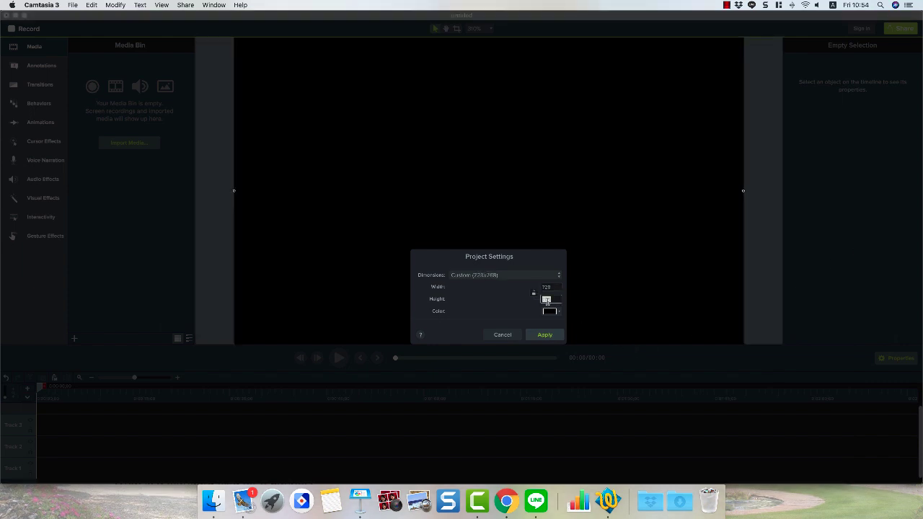
type("90")
left_click(543, 337)
- Zoom the canvas view to 342% to inspect the empty banner area
scroll(465, 243, "up", 2)
scroll(465, 241, "down", 8)
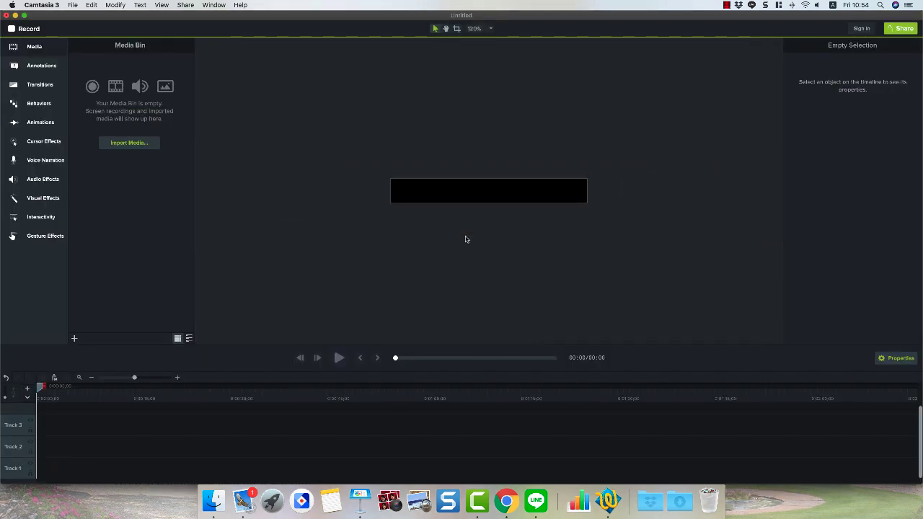
scroll(465, 240, "up", 1)
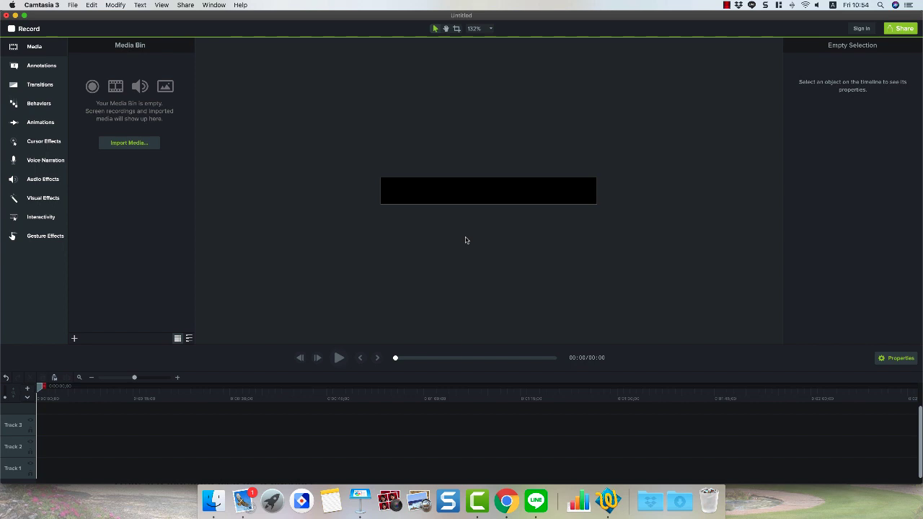
scroll(465, 241, "up", 2)
scroll(468, 203, "down", 2)
scroll(467, 204, "up", 9)
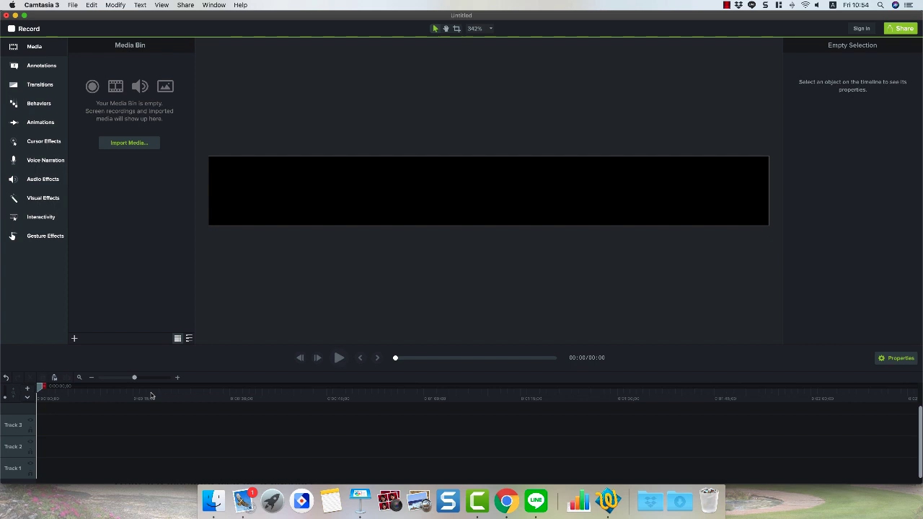
- Switch to Finder and place bg250.jpg from the Backgrounds folder in EASY-VSL onto the Camtasia canvas
left_click(214, 501)
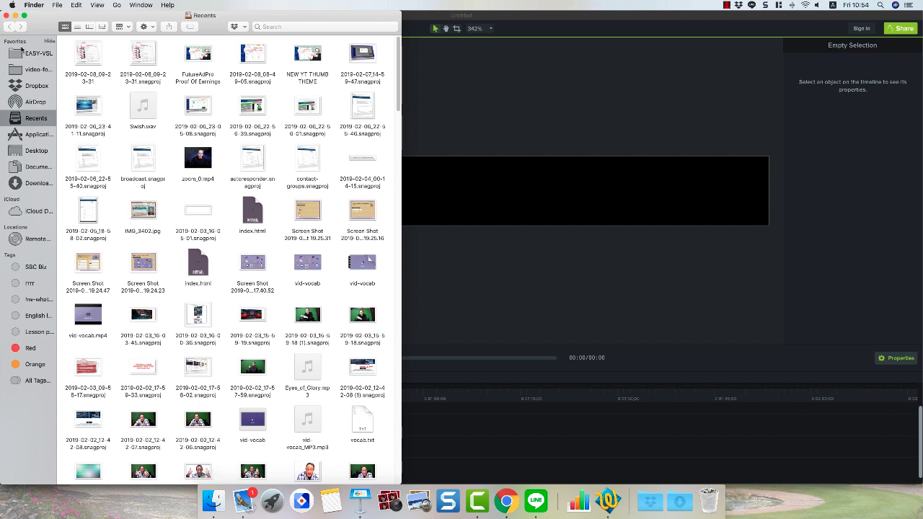
left_click(25, 53)
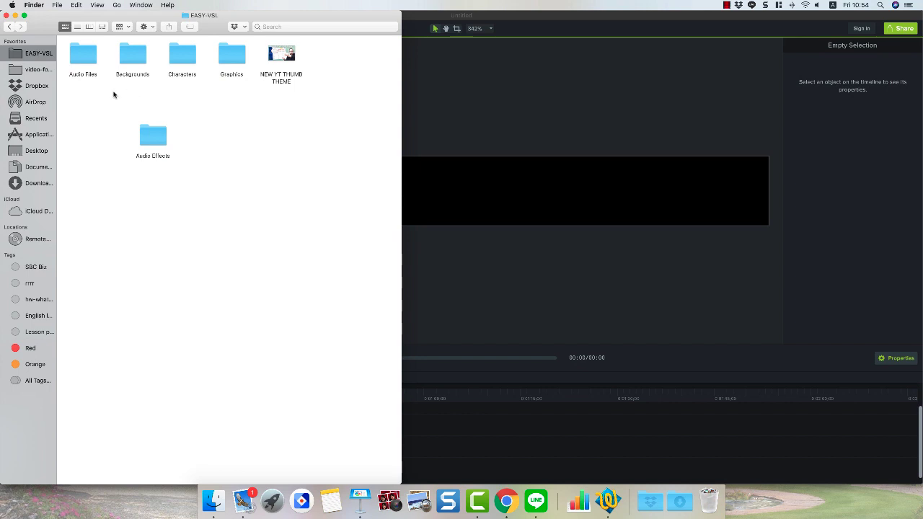
double_click(129, 74)
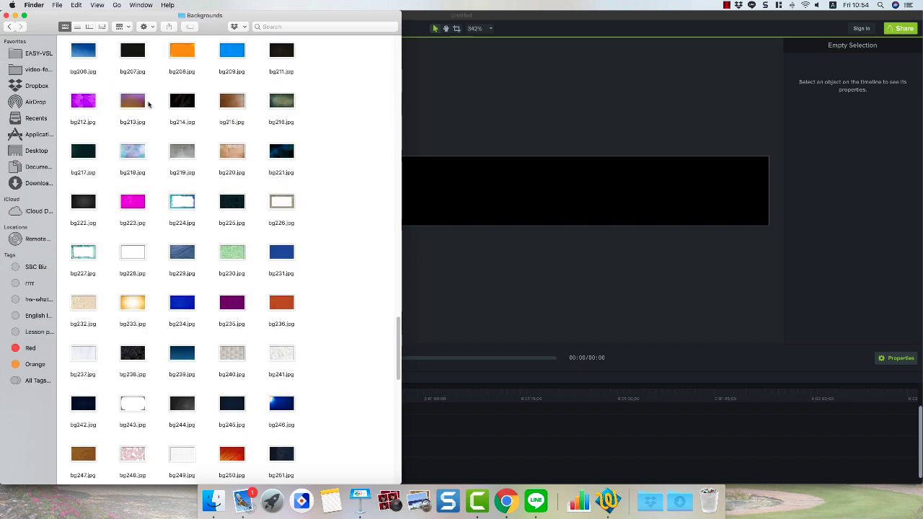
scroll(170, 175, "down", 5)
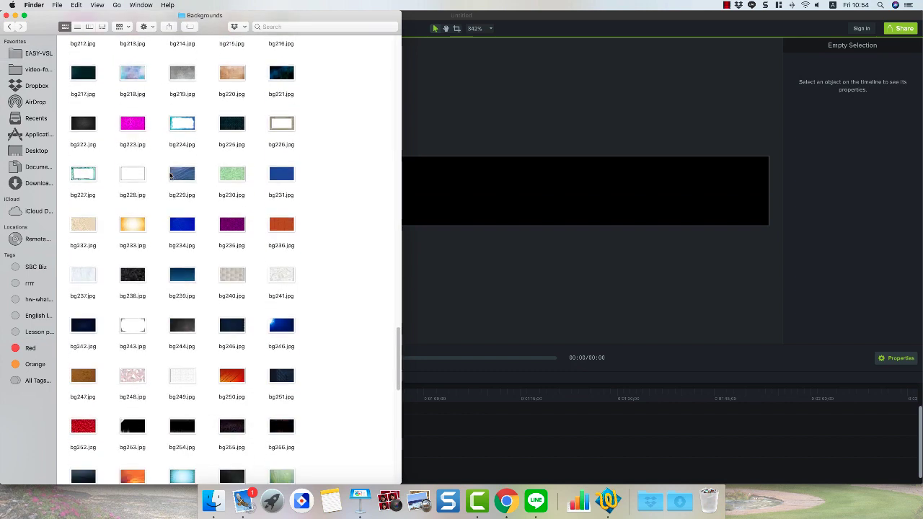
scroll(171, 178, "down", 3)
left_click_drag(232, 253, 497, 190)
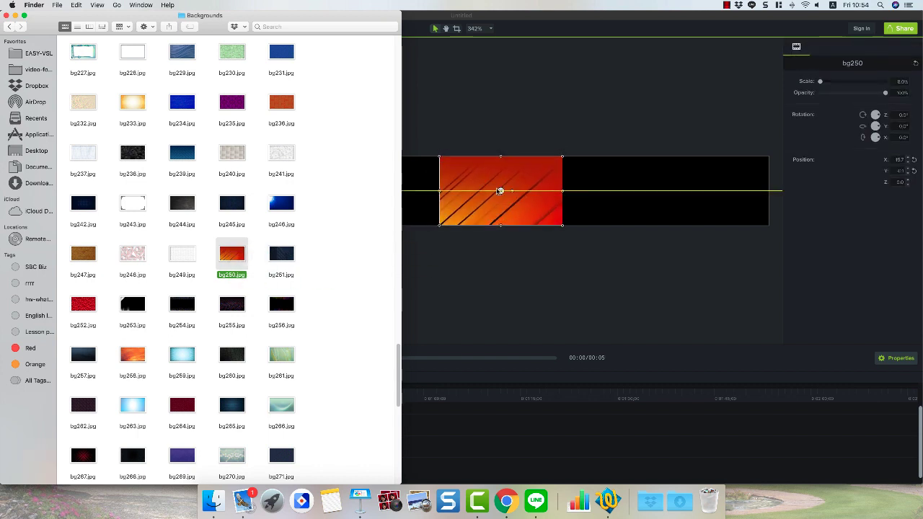
- Enlarge the bg250 image to span the full banner width and centre it horizontally on the canvas
left_click(479, 197)
left_click_drag(439, 191, 209, 199)
left_click_drag(562, 191, 771, 193)
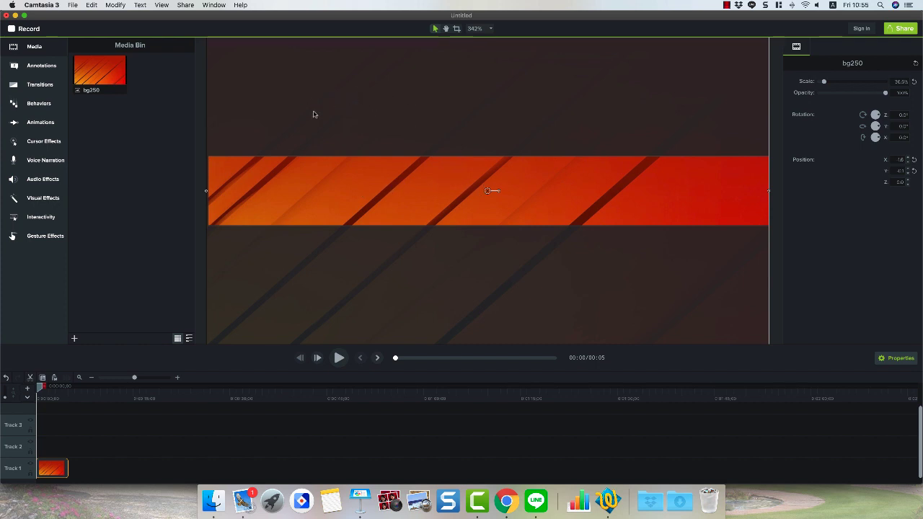
mouse_move(491, 192)
left_mouse_down()
mouse_move(499, 193)
mouse_move(488, 191)
left_mouse_up()
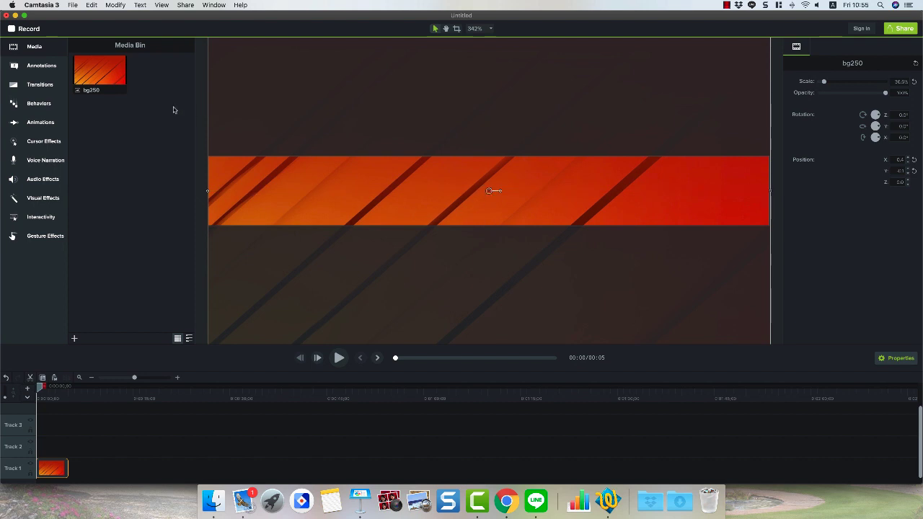
- Add a white rectangular callout over the left part of the banner and open its text for editing
left_click(33, 69)
left_click_drag(85, 134, 318, 192)
double_click(315, 191)
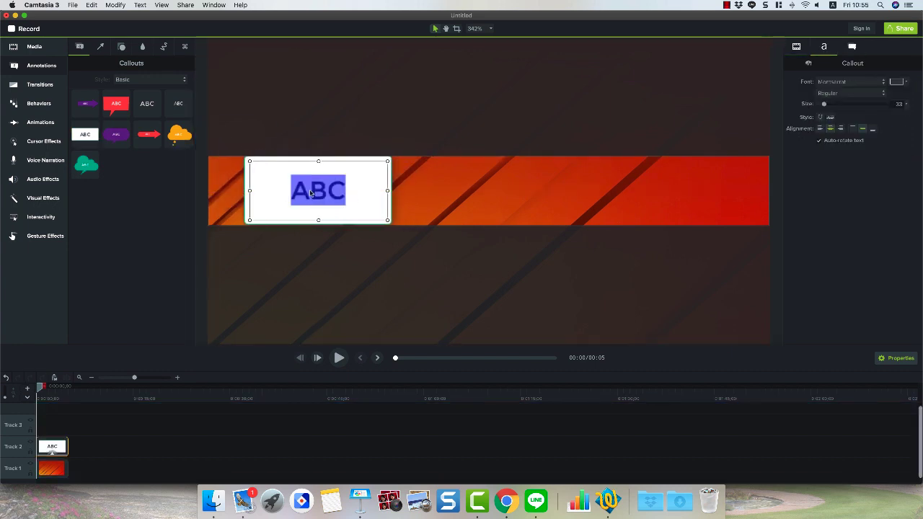
type("JOIN")
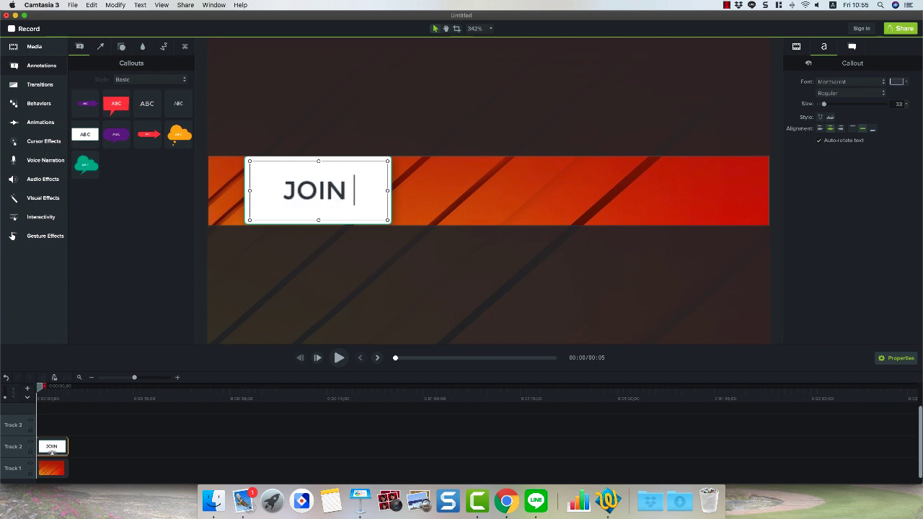
key("super+a")
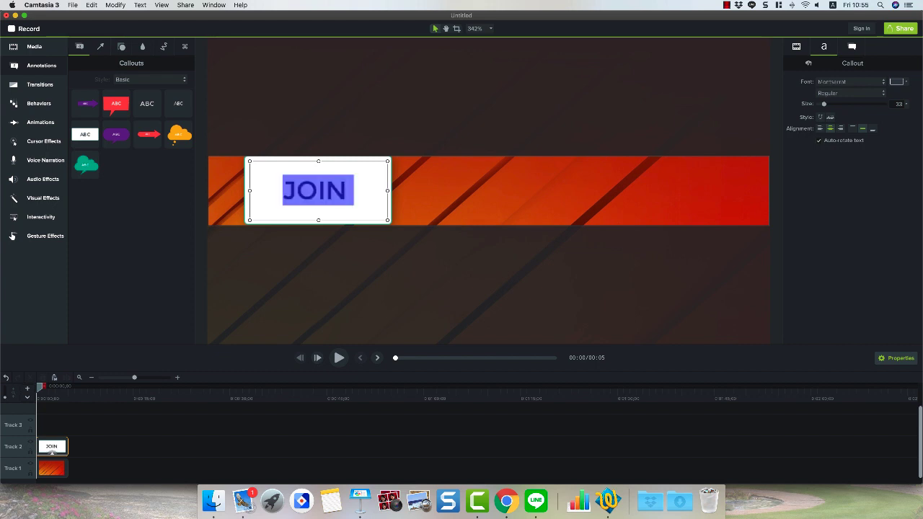
type("FREE")
key("super+a")
- Replace the callout's placeholder text with "100% FREE MARKETING SYSTEM!"
type("100")
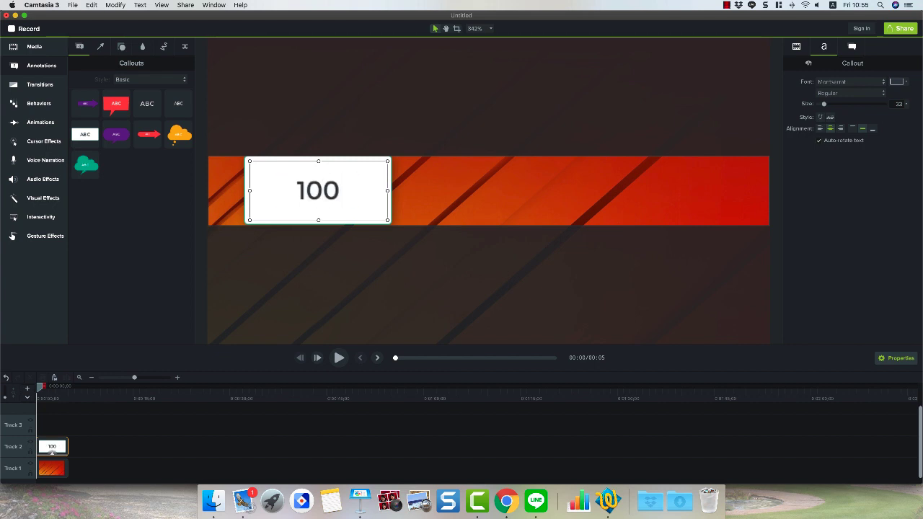
type("% FREE")
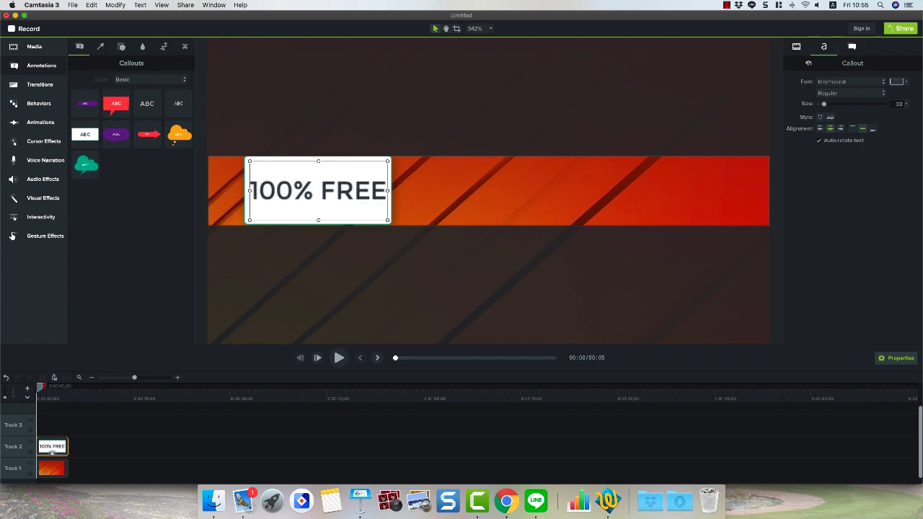
type(" MARKE")
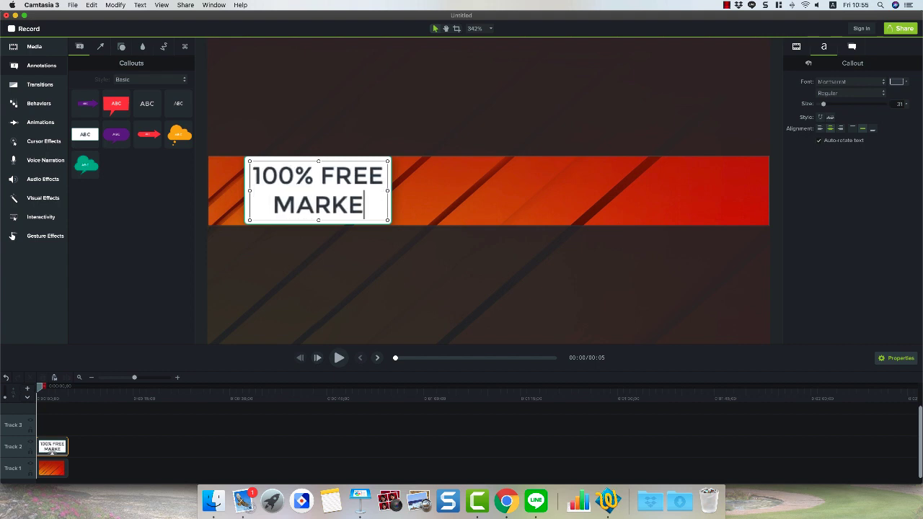
key("BackSpace")
type("ETING SYSTEM!")
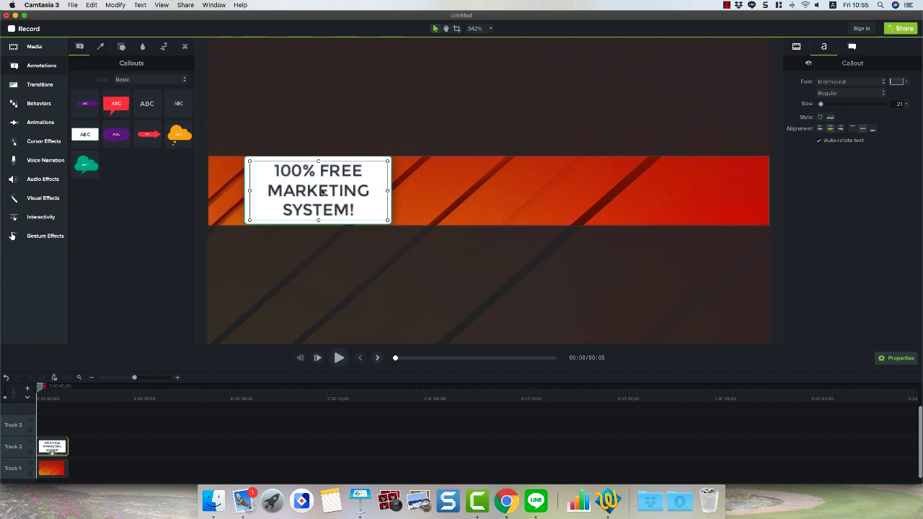
- Widen the headline callout so its text fits on one line, and centre it vertically in the banner
left_click_drag(388, 191, 614, 189)
left_click_drag(519, 186, 503, 188)
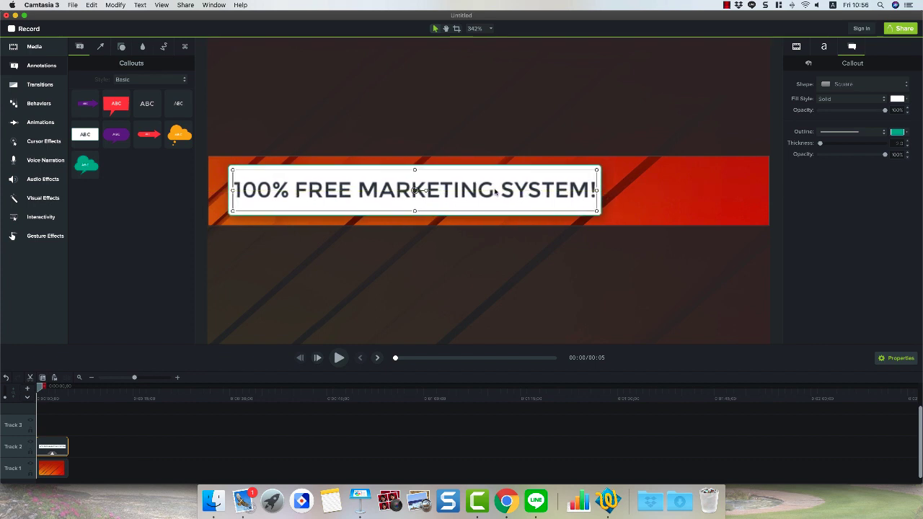
left_click_drag(415, 190, 415, 190)
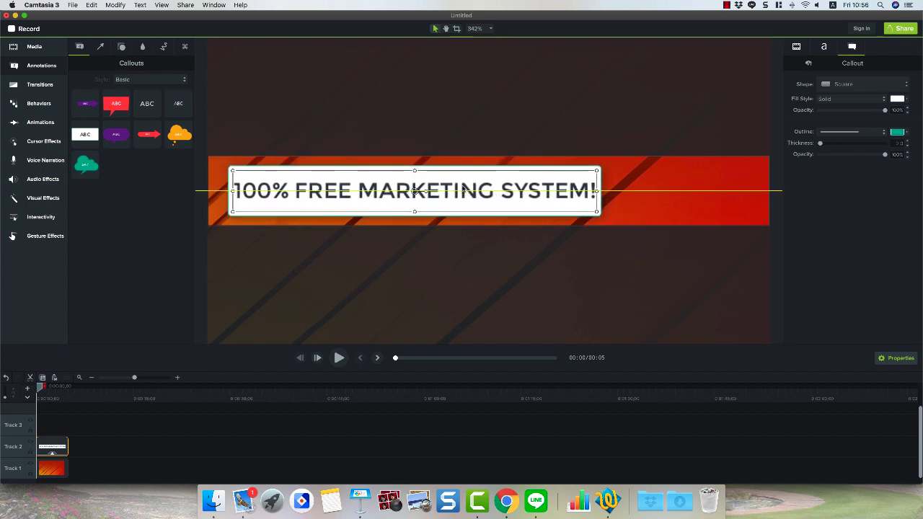
- Apply the Jump & Fall behavior to the headline callout and scrub the timeline to about 2 seconds
left_click(42, 106)
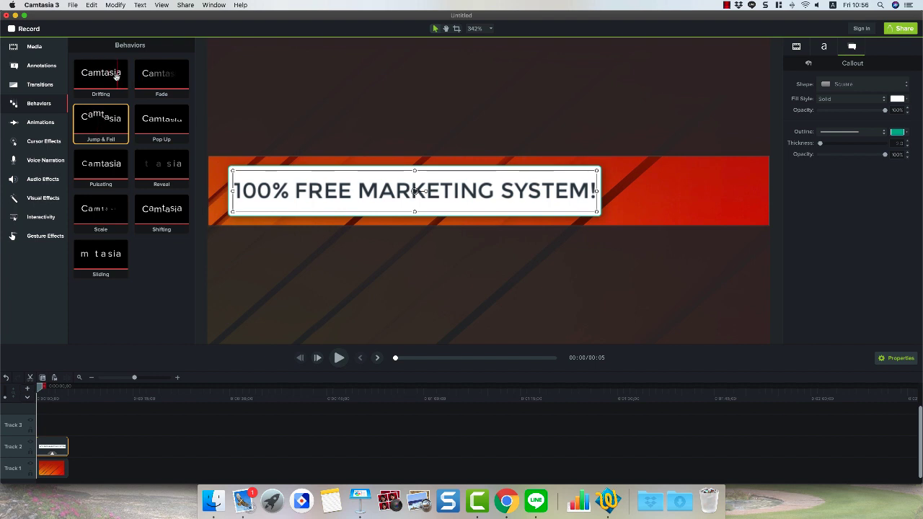
left_click_drag(101, 118, 318, 193)
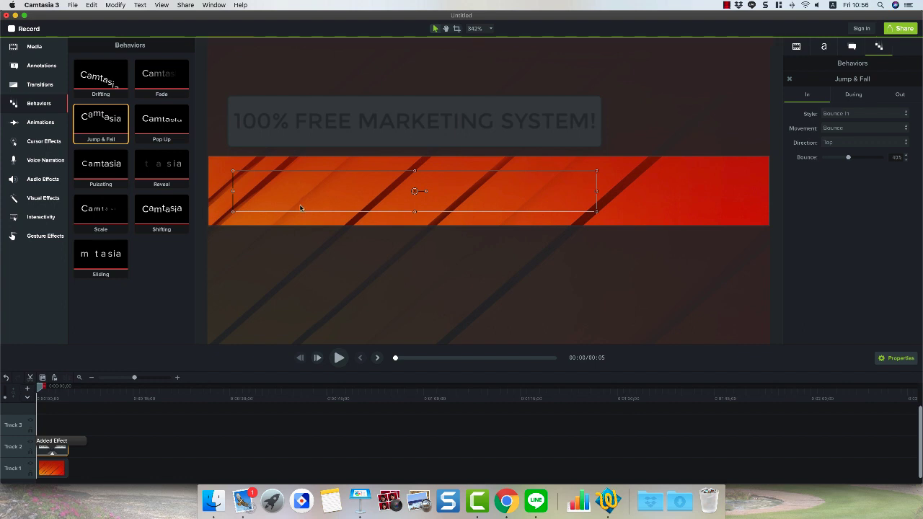
mouse_move(39, 393)
left_mouse_down()
mouse_move(60, 393)
mouse_move(28, 393)
mouse_move(78, 393)
mouse_move(33, 393)
mouse_move(51, 393)
left_mouse_up()
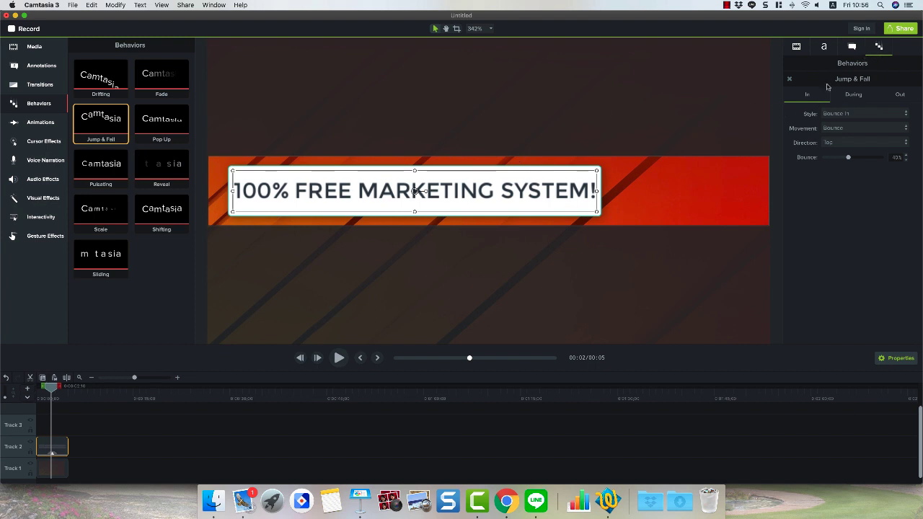
- Keep the behavior's In style at Bounce In, check the During styles, set the Out style to Shrink, and preview the animation
left_click(837, 117)
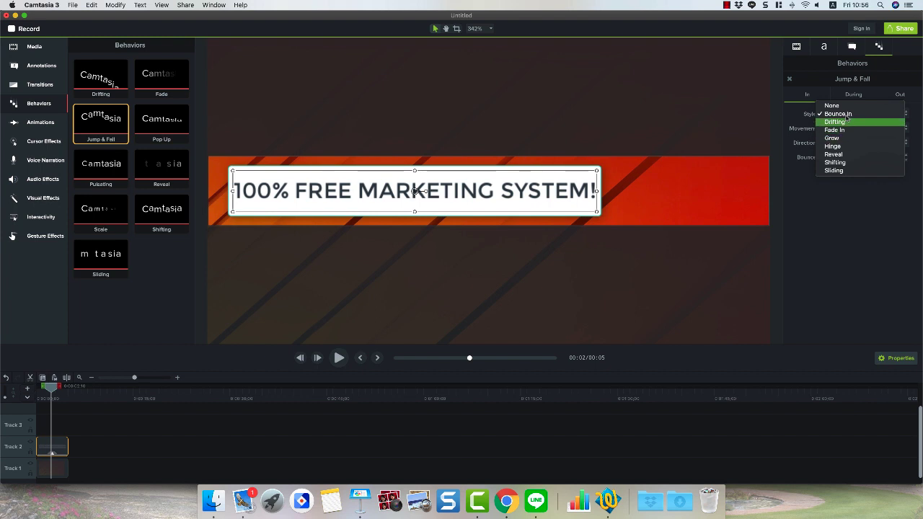
left_click(835, 114)
left_click(854, 97)
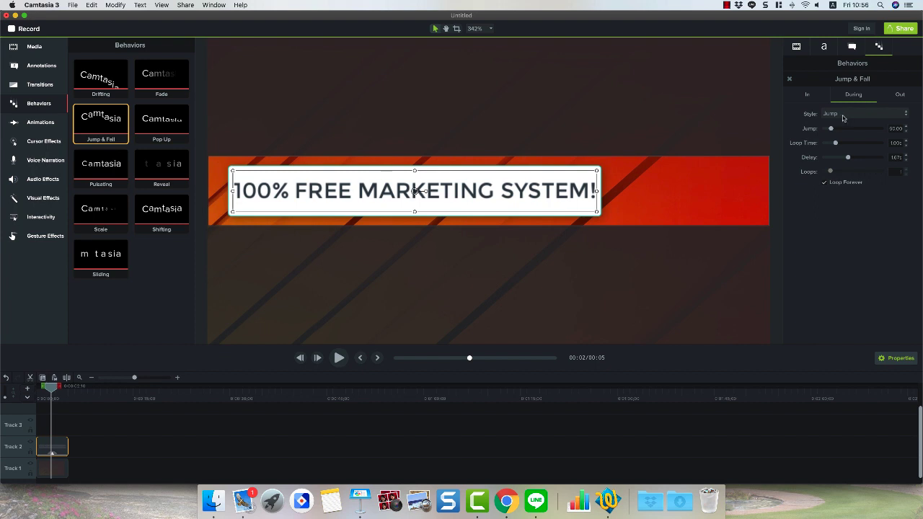
left_click(864, 114)
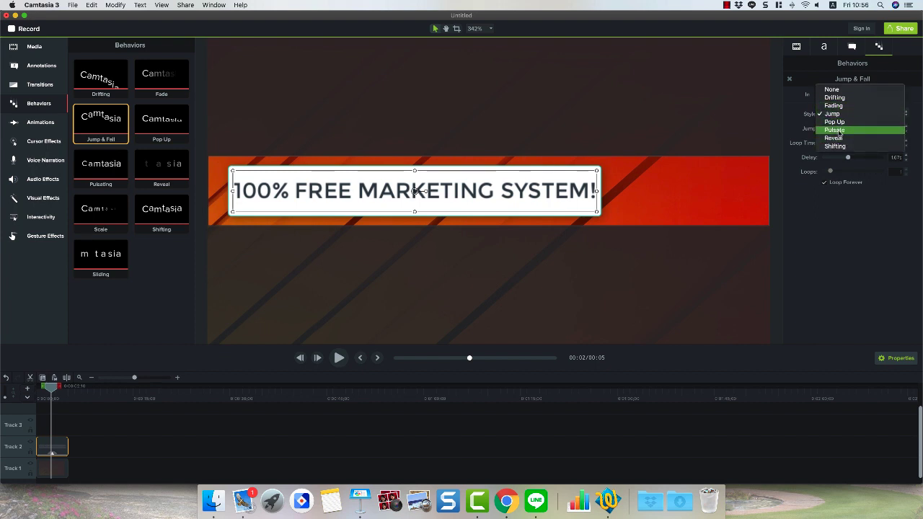
left_click(901, 94)
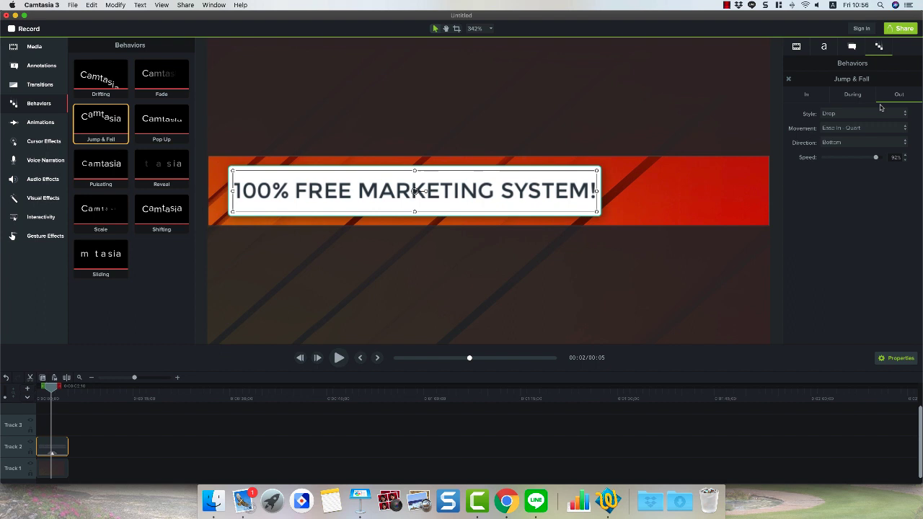
left_click(833, 114)
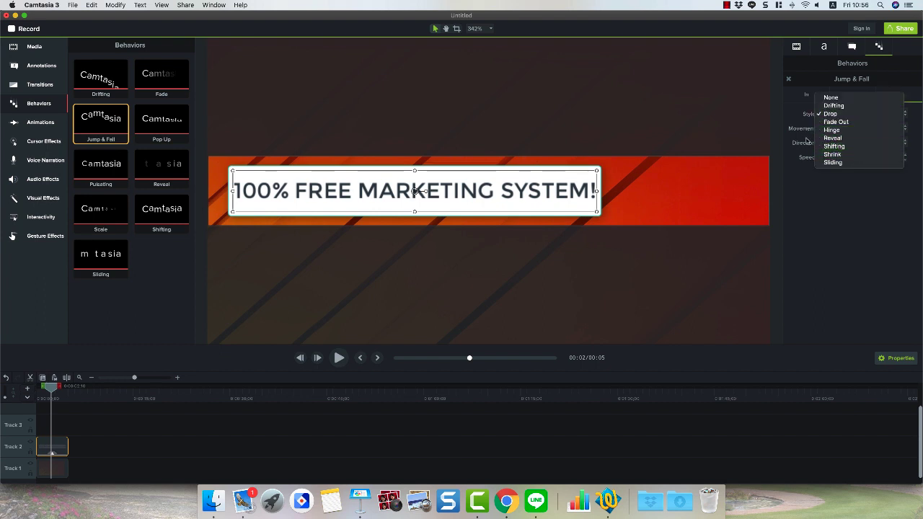
left_click(830, 155)
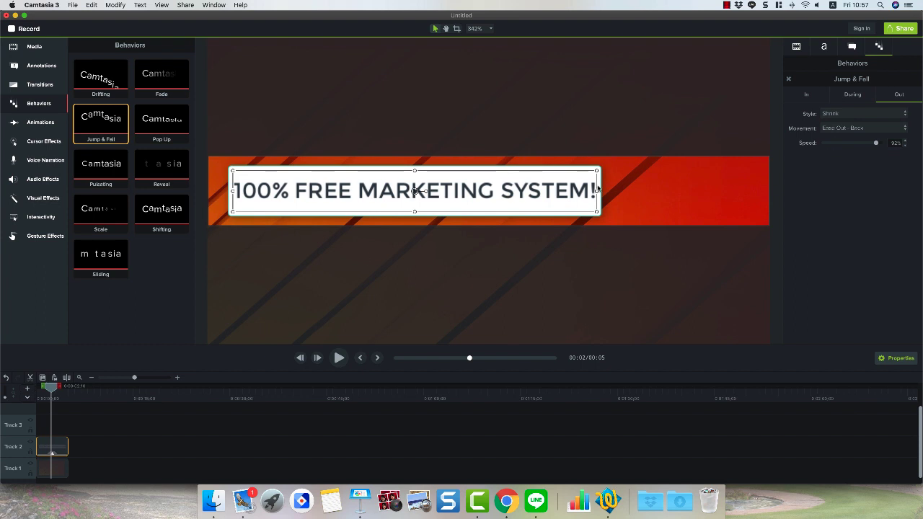
key("space")
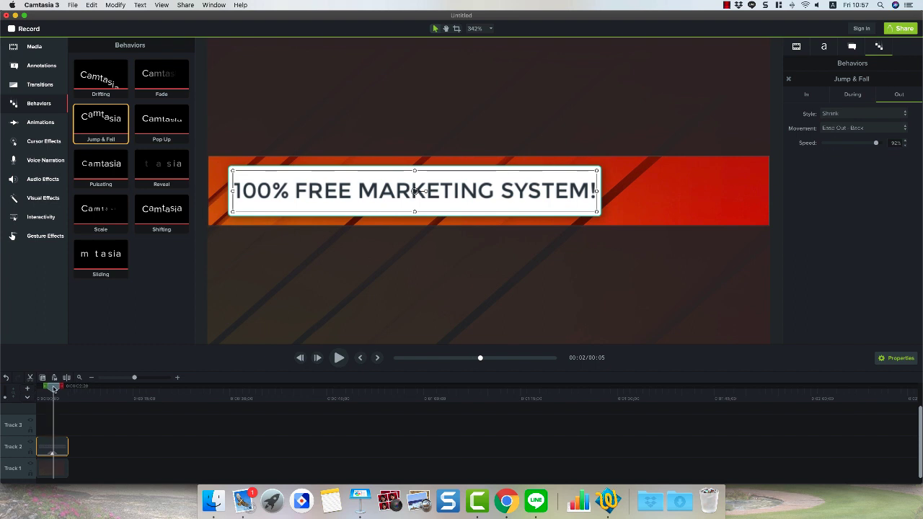
- Add a smaller white rectangular callout at about 2 seconds, centred vertically in the space to the right of the headline
mouse_move(70, 389)
left_mouse_down()
mouse_move(34, 390)
mouse_move(52, 390)
left_mouse_up()
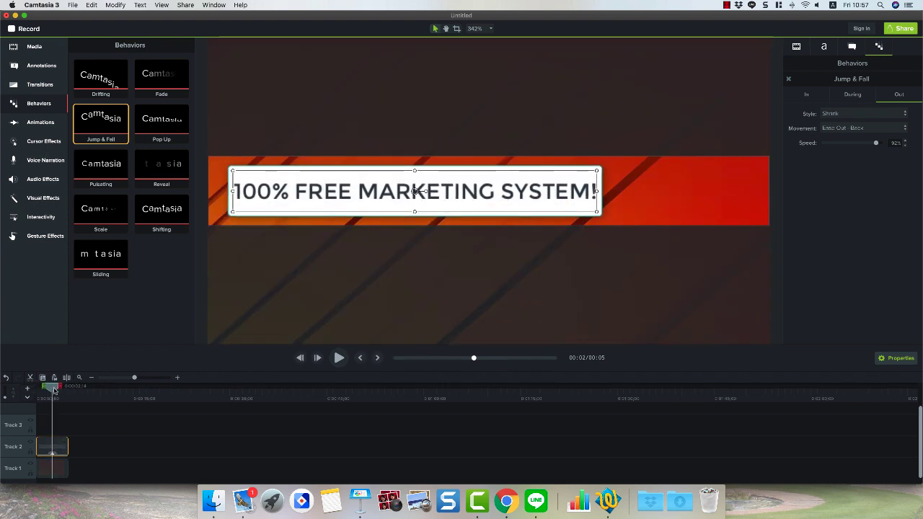
left_click(41, 84)
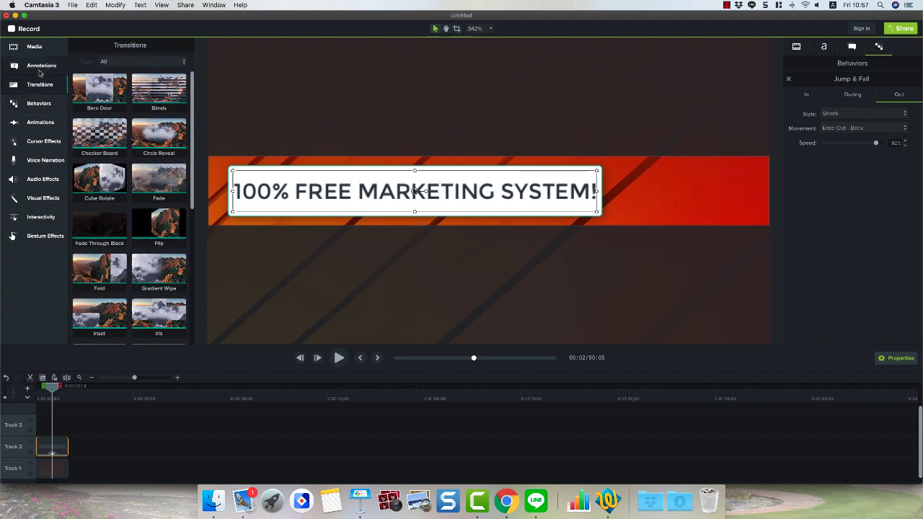
left_click(41, 65)
left_click_drag(86, 132, 691, 187)
left_click_drag(758, 156, 716, 186)
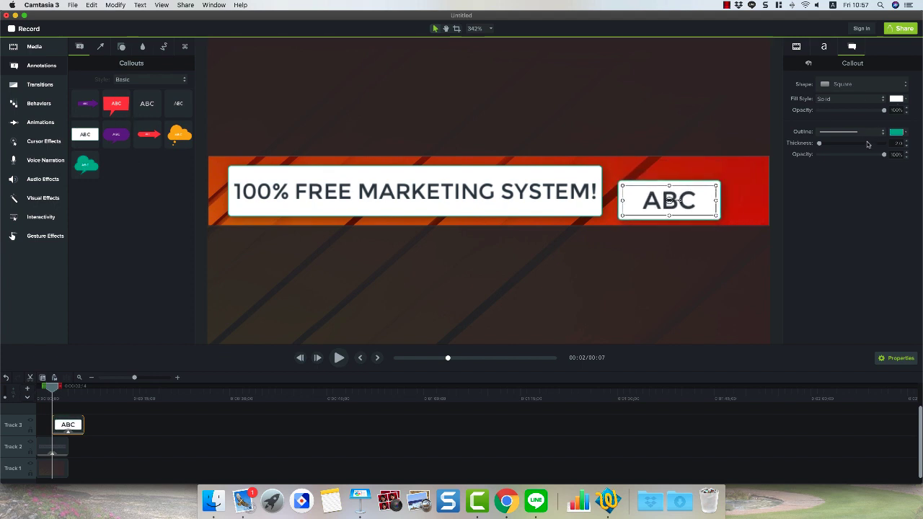
left_click_drag(669, 201, 695, 190)
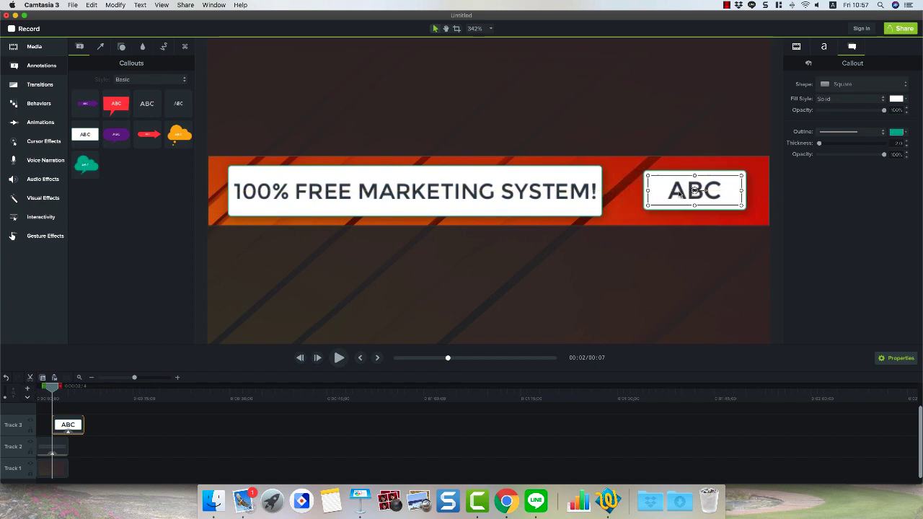
- Change the text of the small callout to "JOIN FREE!"
double_click(680, 193)
type("JOI")
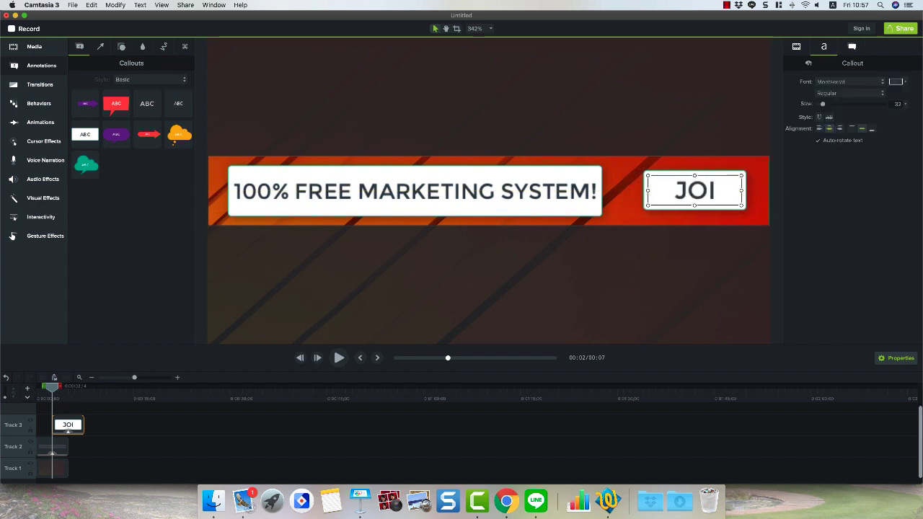
type("N FREE!")
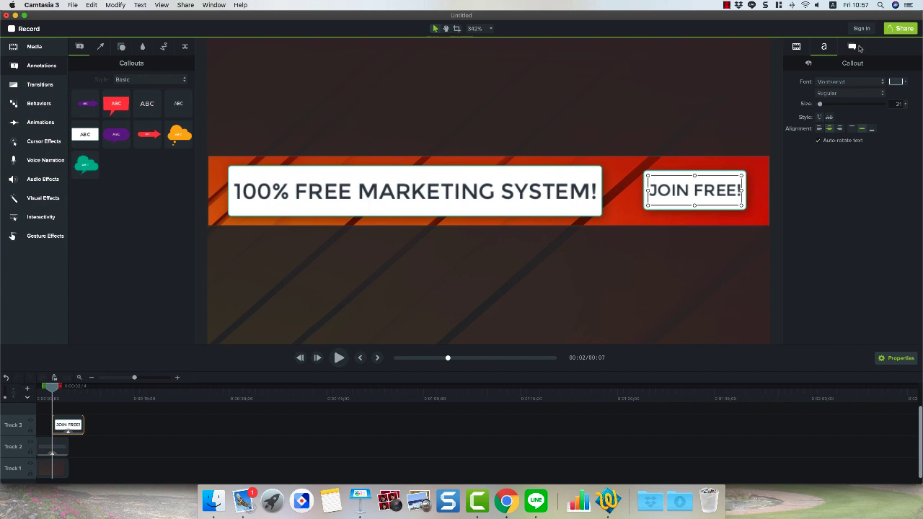
- Set the fill color of the "JOIN FREE!" callout to yellow
left_click(853, 48)
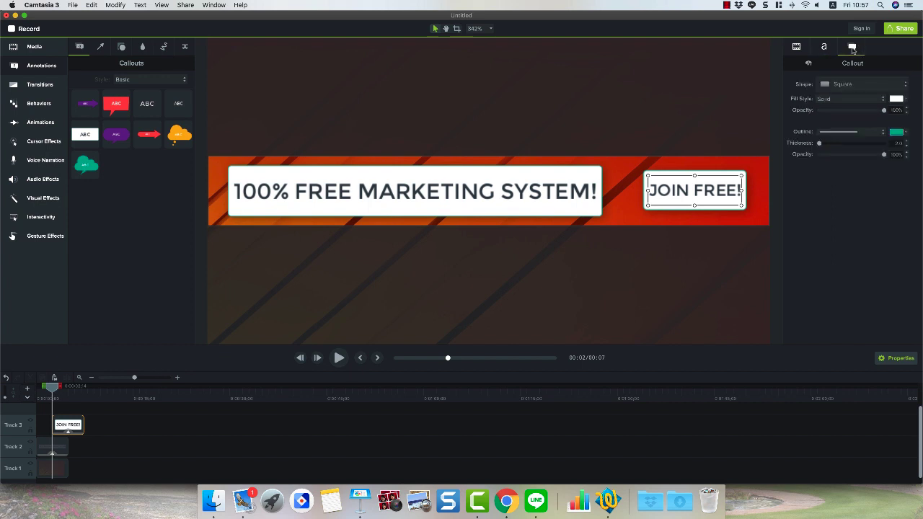
left_click(897, 98)
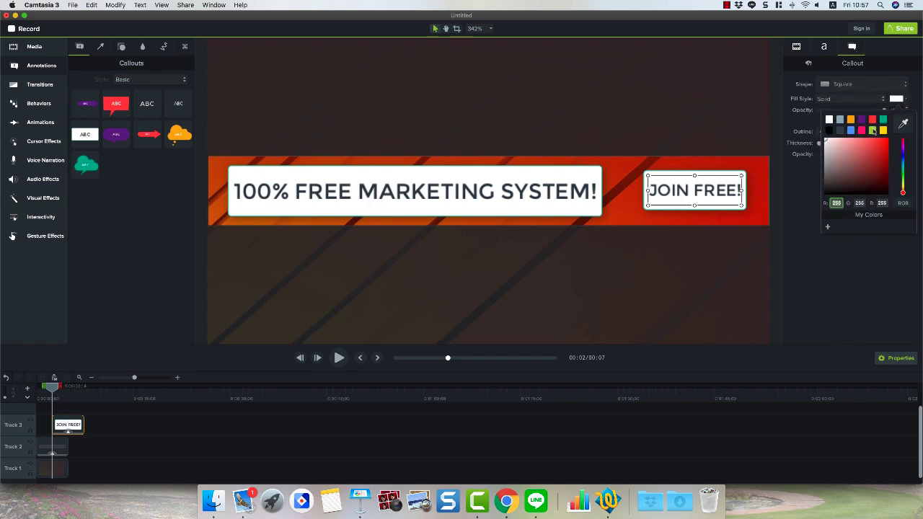
left_click(883, 131)
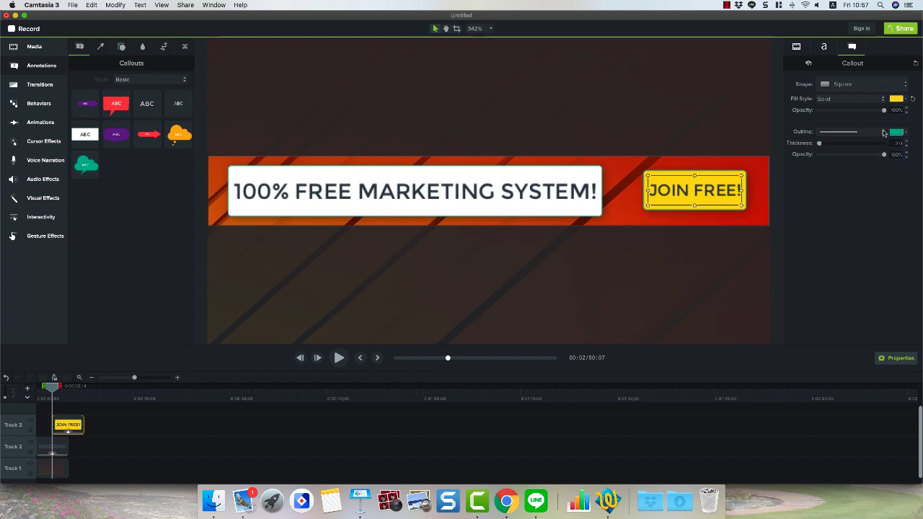
- Set the outline color of the "JOIN FREE!" callout to blue
left_click(896, 132)
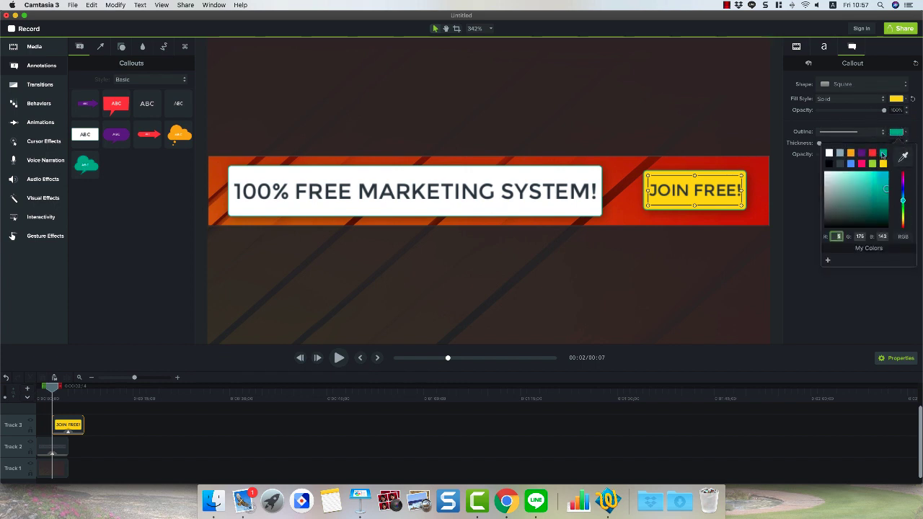
left_click(862, 164)
left_click(906, 134)
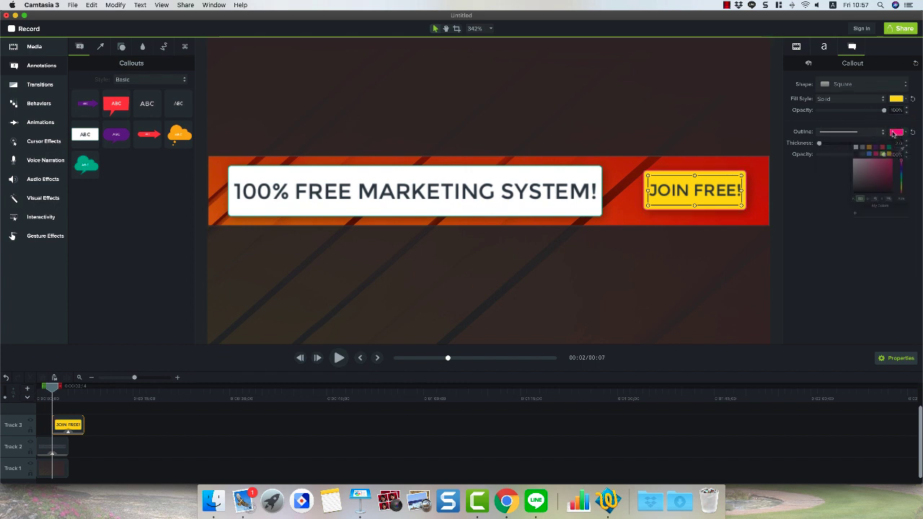
left_click(852, 165)
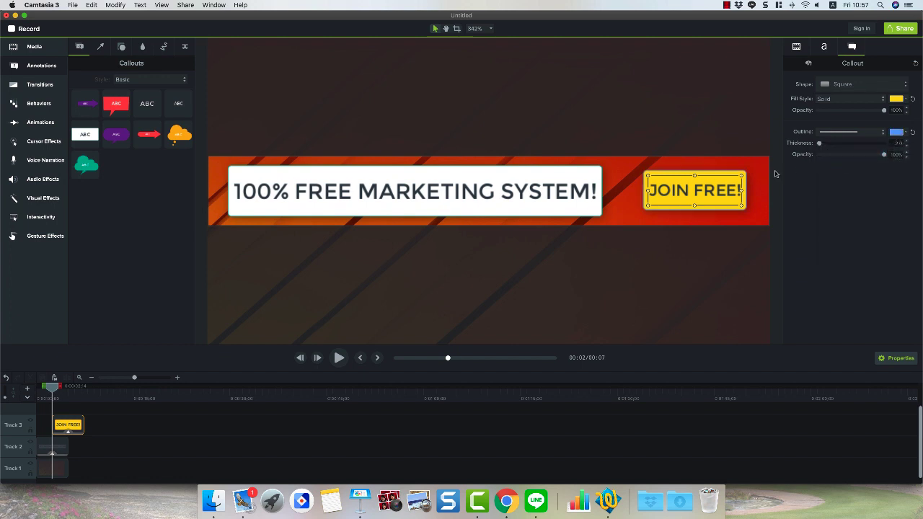
left_click(845, 85)
scroll(844, 43, "up", 1)
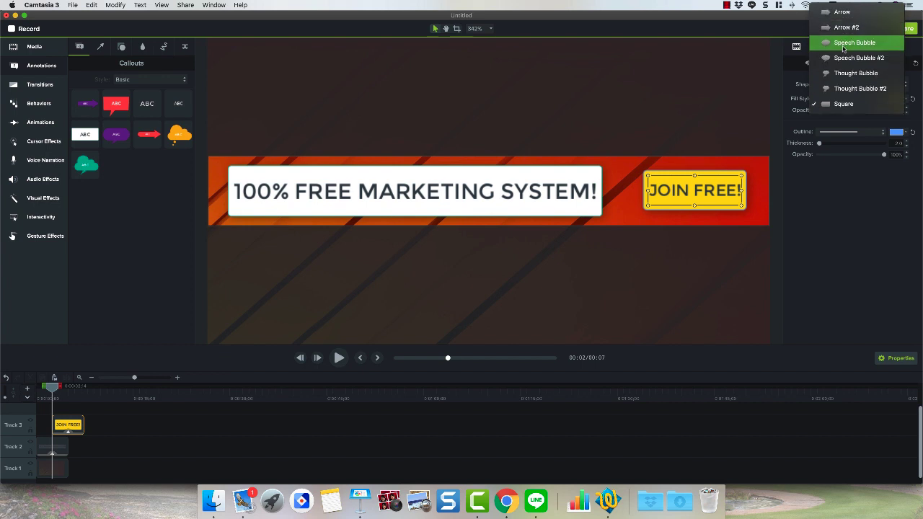
left_click(745, 111)
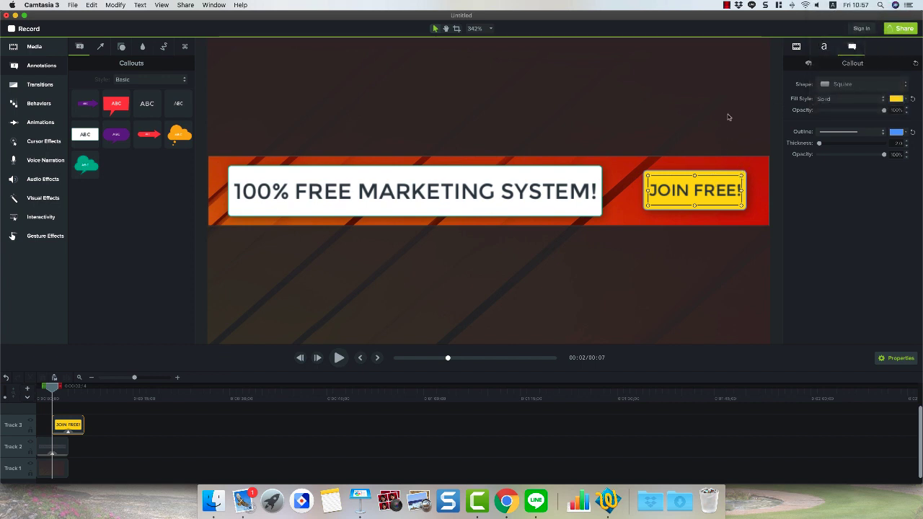
left_click(729, 116)
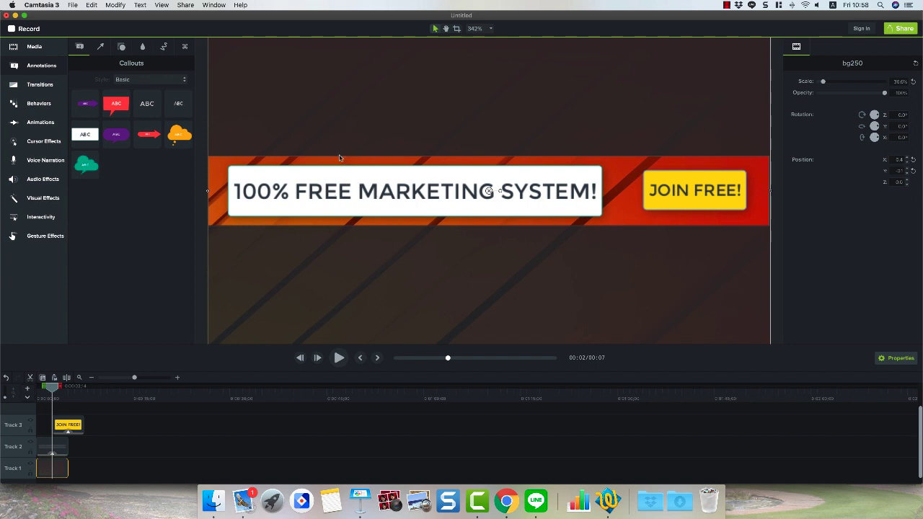
- Shorten the "JOIN FREE!" clip to end with the other clips at about 5 seconds, and return the playhead to the start
mouse_move(52, 388)
left_mouse_down()
mouse_move(37, 388)
mouse_move(56, 388)
left_mouse_up()
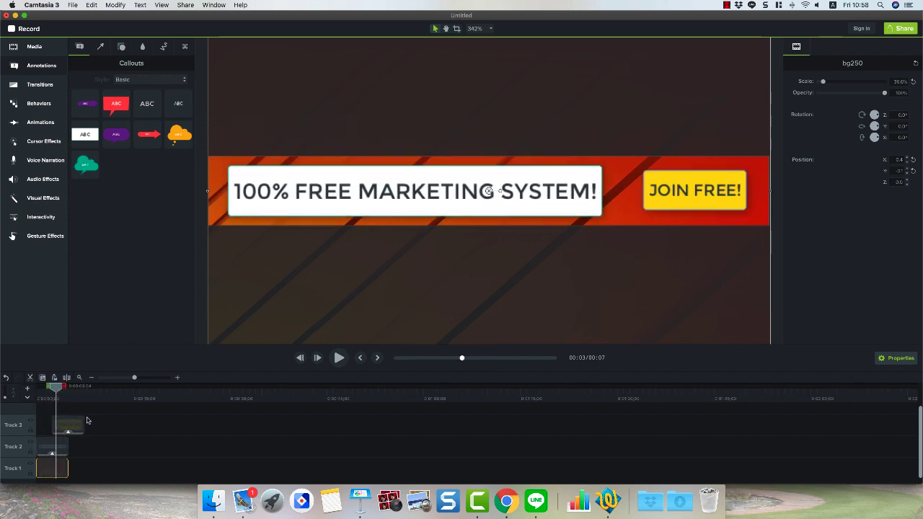
left_click_drag(83, 420, 69, 422)
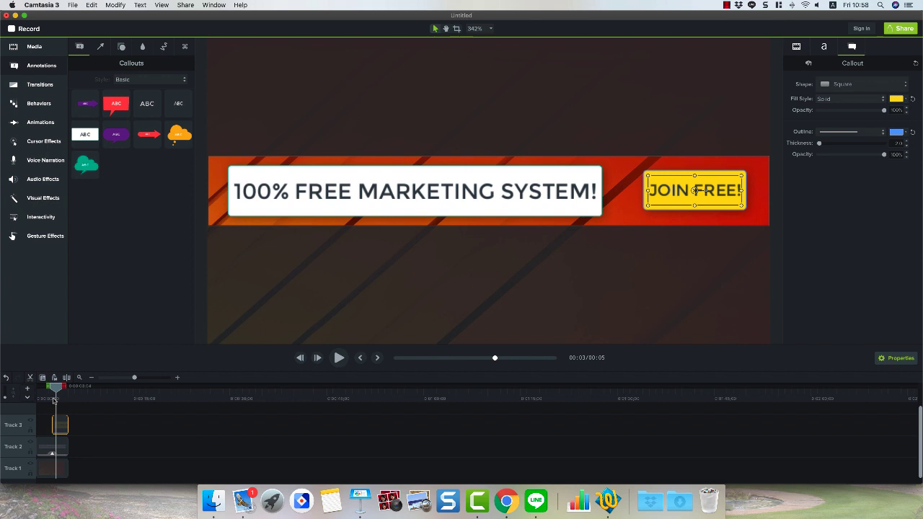
left_click_drag(59, 388, 30, 395)
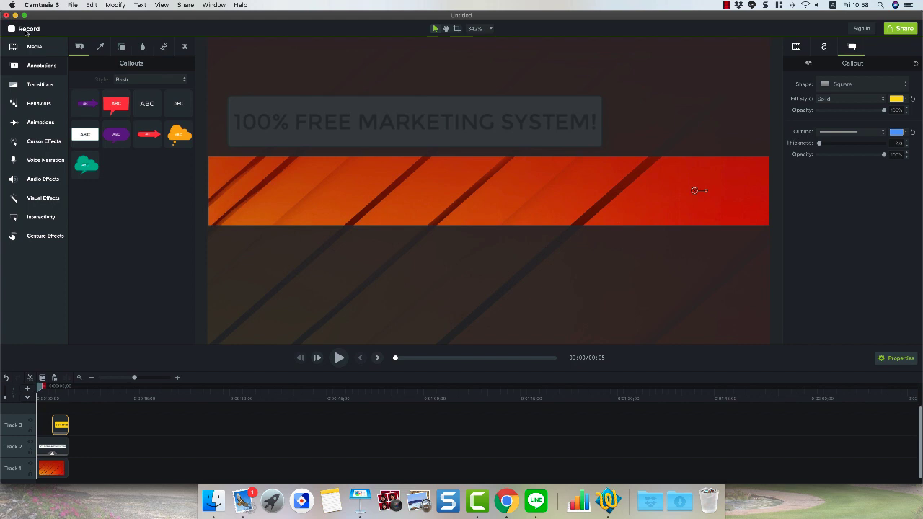
- Add the recording "Rec 2-8-2019 4" from the media bin to a new track above the others, starting at 0 seconds
left_click(30, 46)
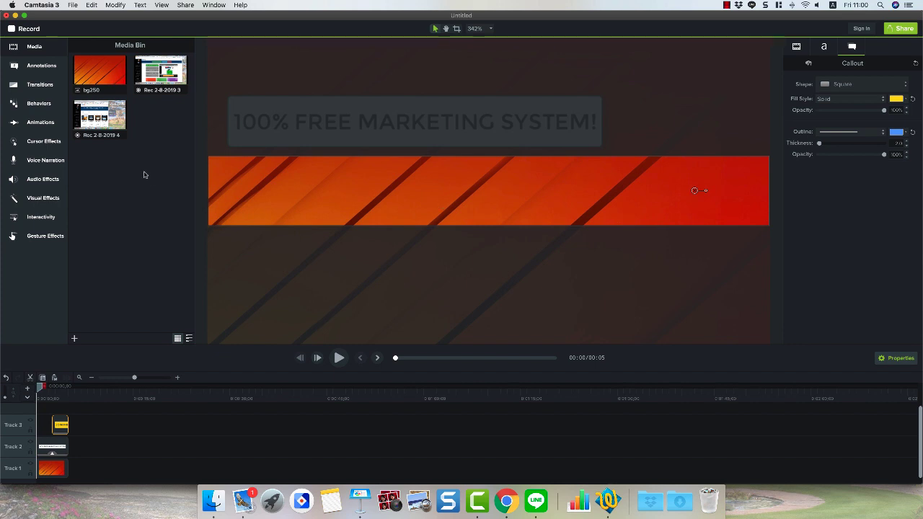
left_click(102, 119)
left_click_drag(102, 119, 33, 409)
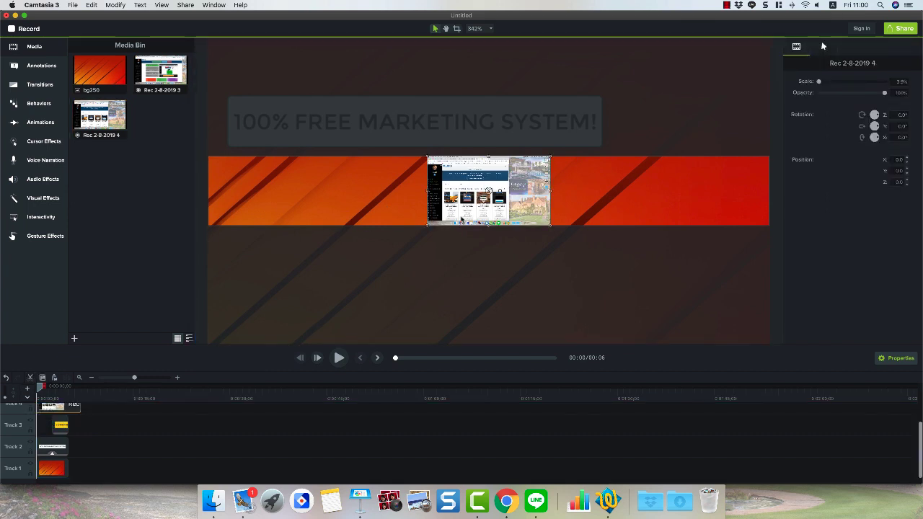
key("space")
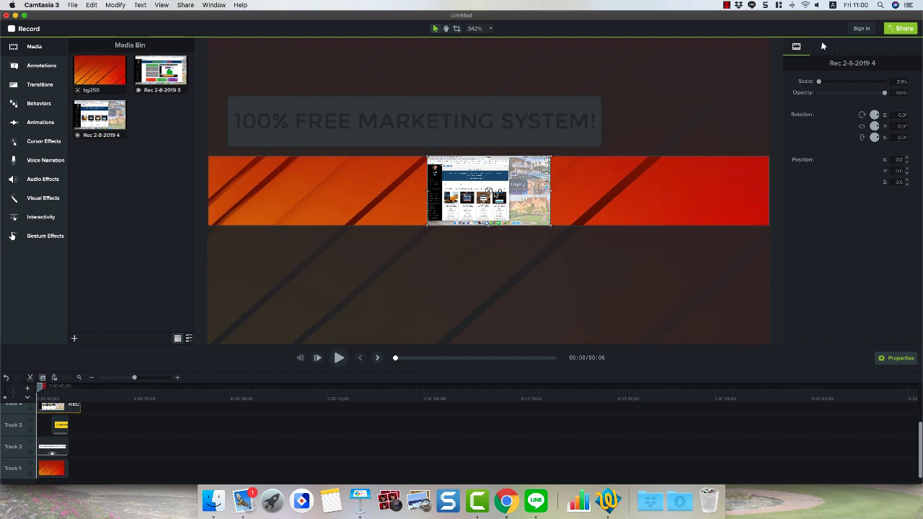
- Enlarge the recording to a scale of about 10.9% and place it over the right half of the banner
left_click_drag(550, 227, 642, 277)
left_click_drag(535, 216, 526, 191)
left_click_drag(634, 254, 748, 323)
left_click_drag(546, 189, 498, 150)
left_click_drag(496, 202, 524, 202)
left_click(398, 168)
left_click_drag(533, 209, 495, 210)
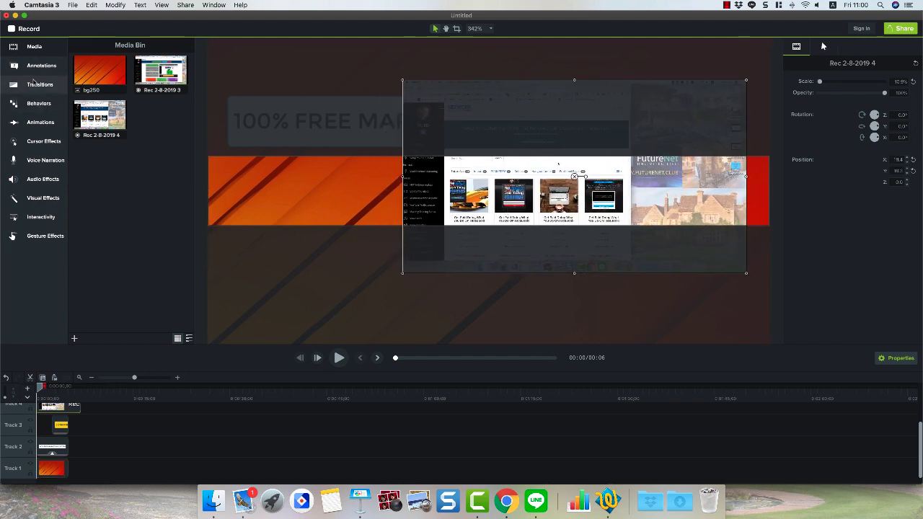
- Apply a Custom animation to the recording within its first second and keep the playhead at about 1 second
left_click(36, 66)
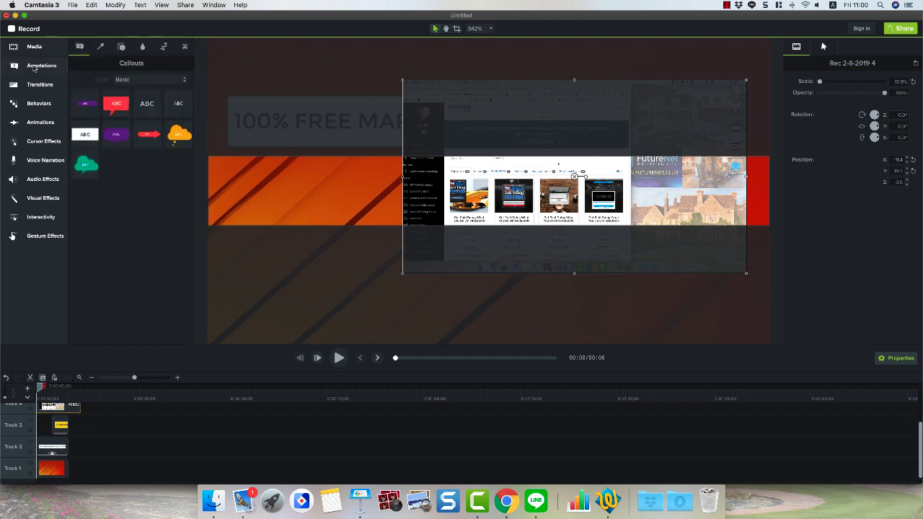
left_click(32, 123)
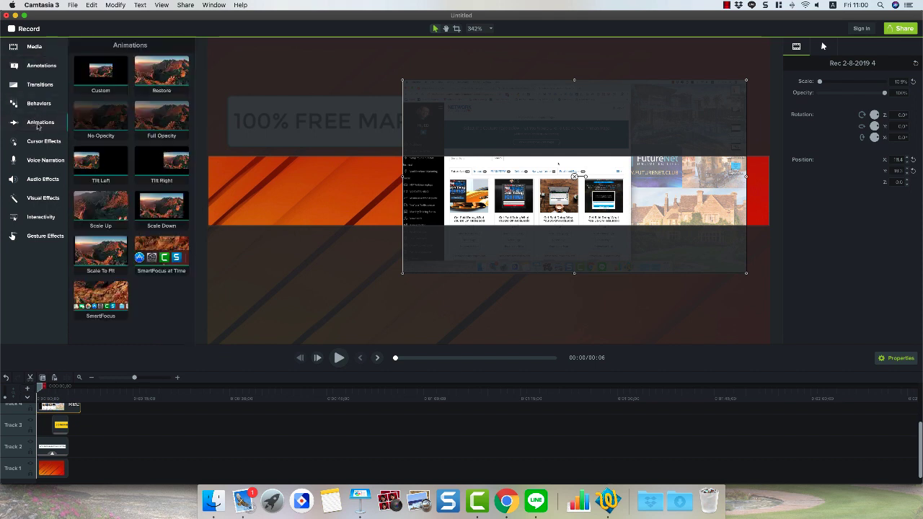
left_click_drag(100, 72, 47, 432)
scroll(46, 412, "up", 1)
scroll(44, 411, "up", 1)
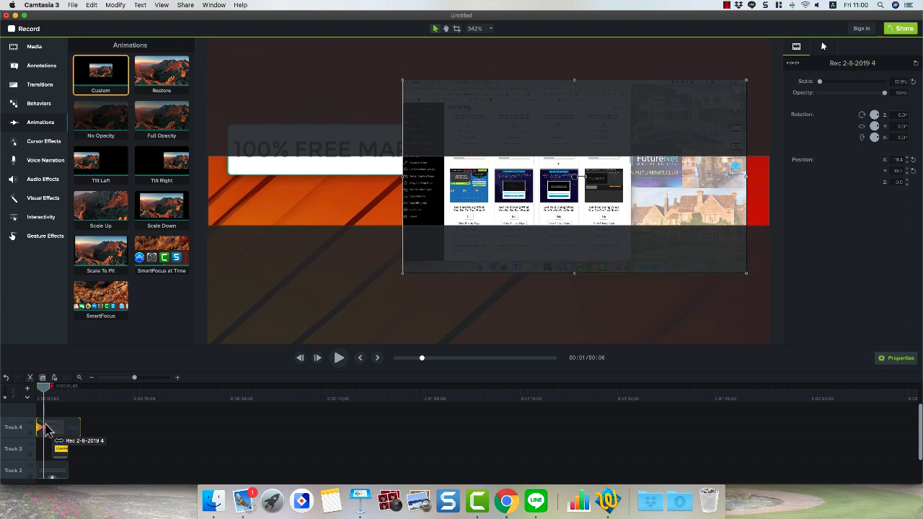
mouse_move(43, 390)
left_mouse_down()
mouse_move(25, 393)
mouse_move(43, 393)
left_mouse_up()
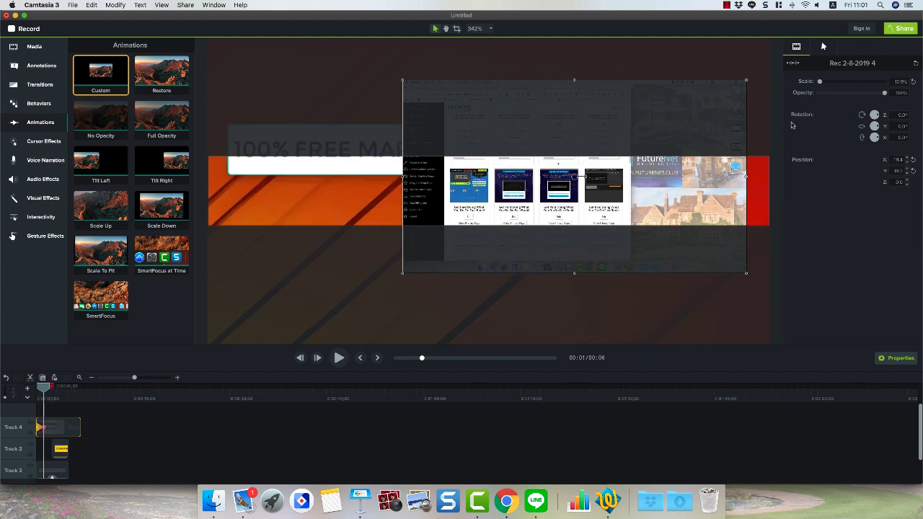
- Scale the recording to about 16%, rotate it about 26° on Y and -25.5° on X, and shift it slightly upward
left_click_drag(820, 83, 823, 96)
left_click_drag(877, 128, 878, 139)
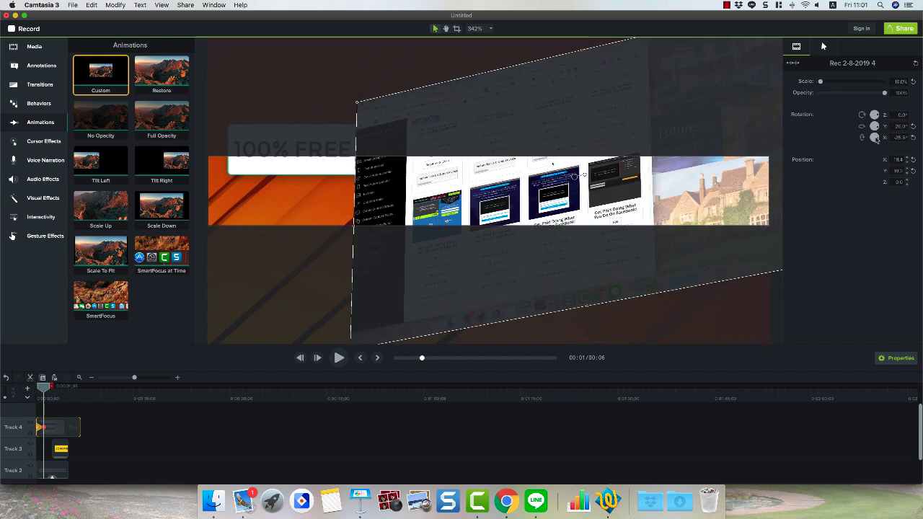
key("Up")
key("Up")
key("Up")
key("Up")
key("Up")
key("Up")
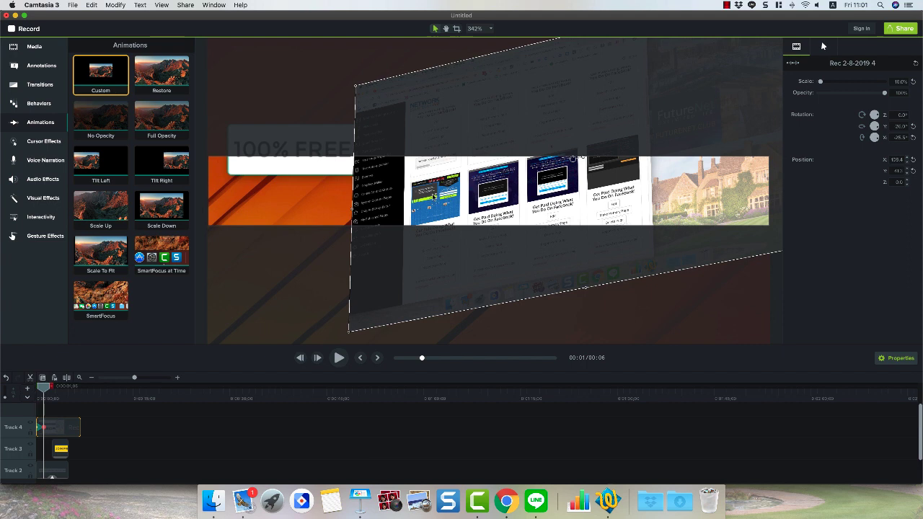
- Crop both sides of the tilted recording to the page content, and move it right with a scale of about 18.8%
left_click(455, 29)
left_click_drag(352, 211, 405, 211)
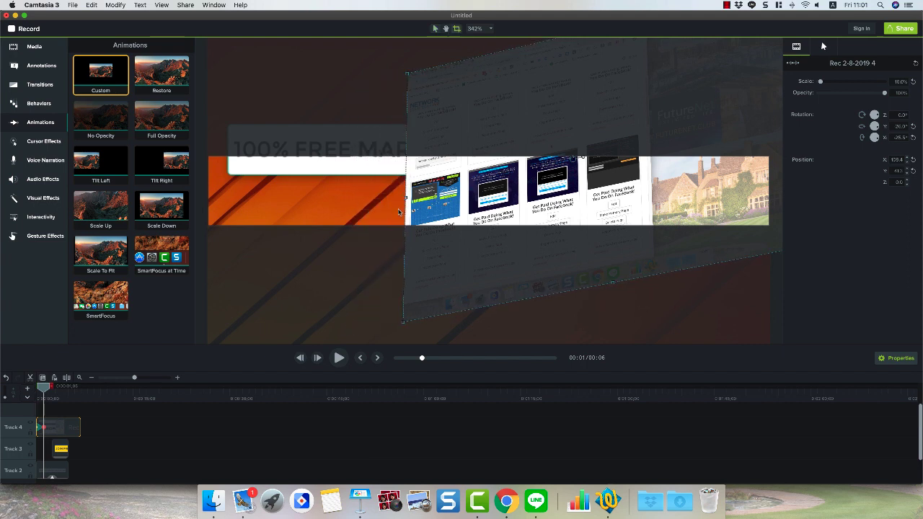
left_click_drag(714, 192, 656, 202)
left_click_drag(750, 126, 587, 148)
left_click_drag(501, 182, 644, 159)
left_click_drag(820, 81, 821, 81)
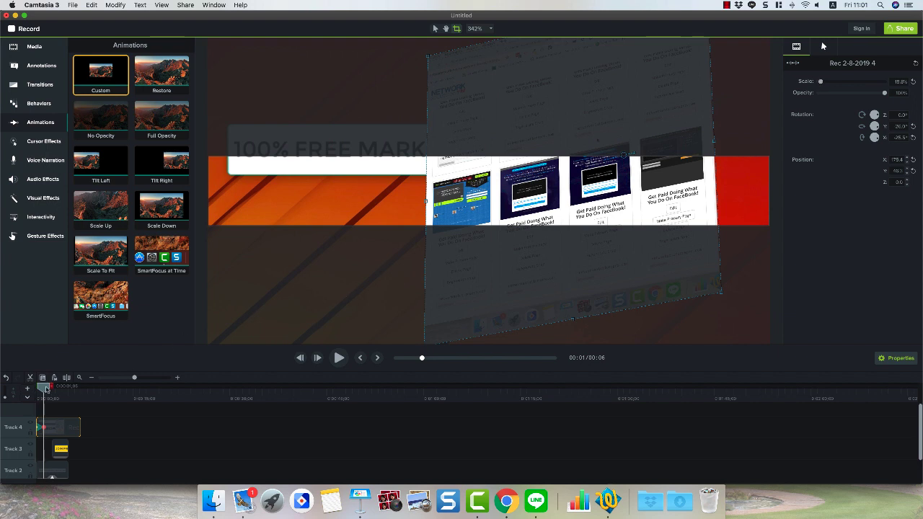
- At the start of the timeline, crop the dark sidebar and the desktop area off both sides of the untilted recording
key("Home")
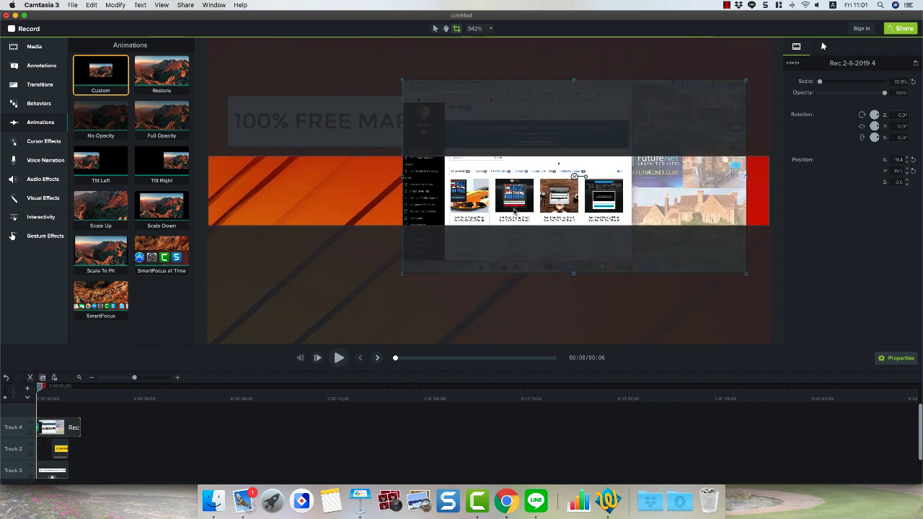
left_click_drag(403, 179, 446, 178)
left_click_drag(747, 178, 634, 188)
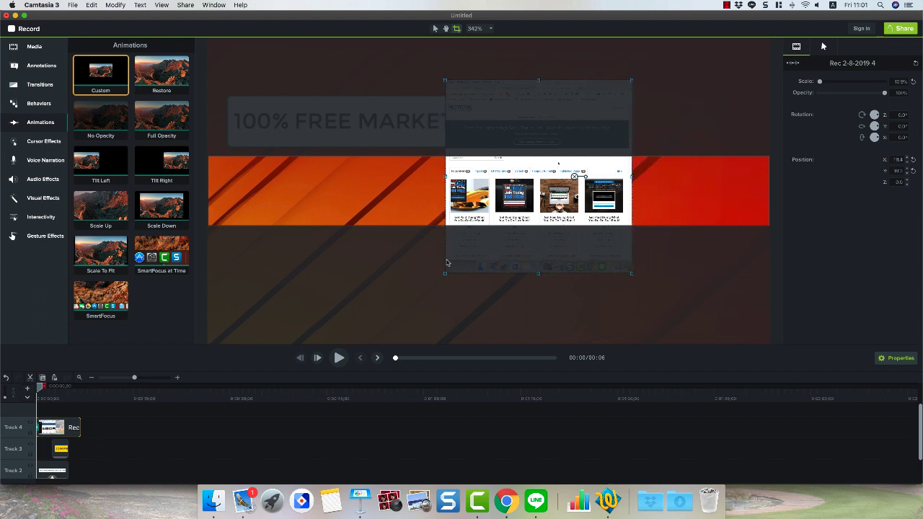
- Split the recording at about 5 seconds, where the other clips end, and delete the excess part
left_click_drag(40, 390, 81, 393)
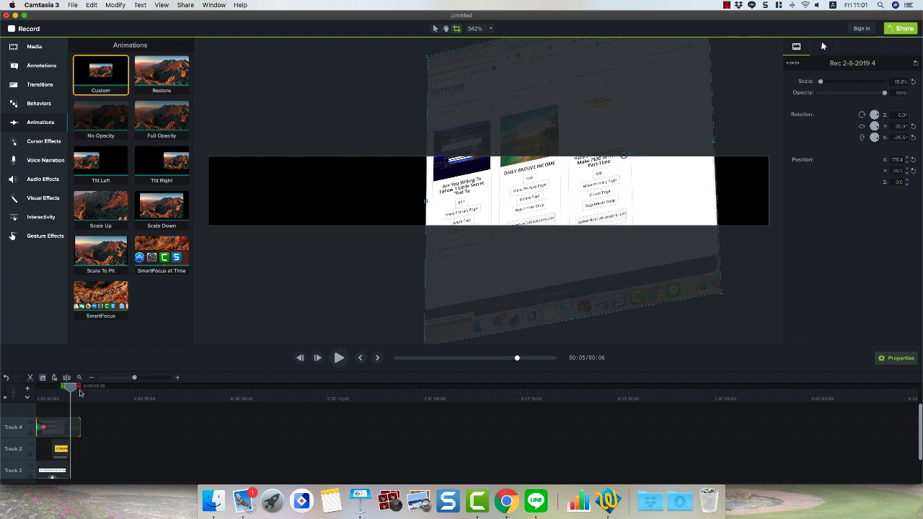
left_click(359, 359)
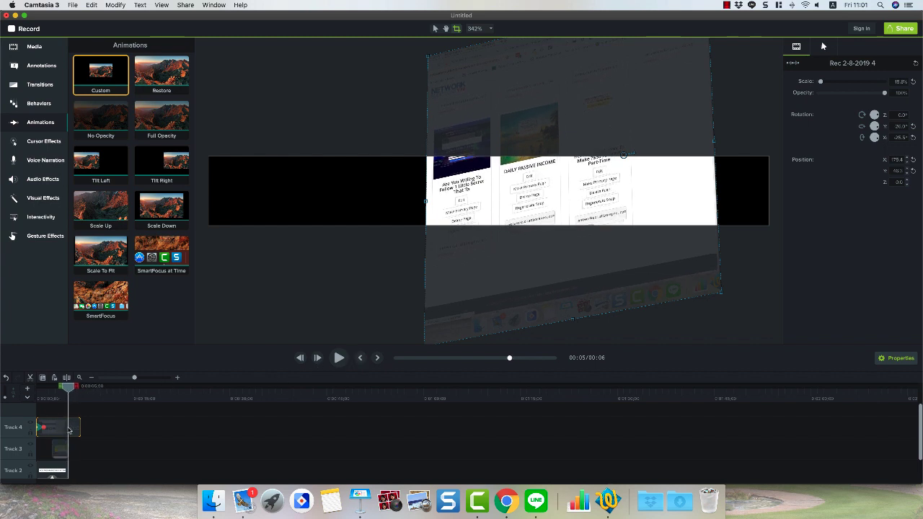
right_click(69, 430)
left_click(93, 448)
key("Delete")
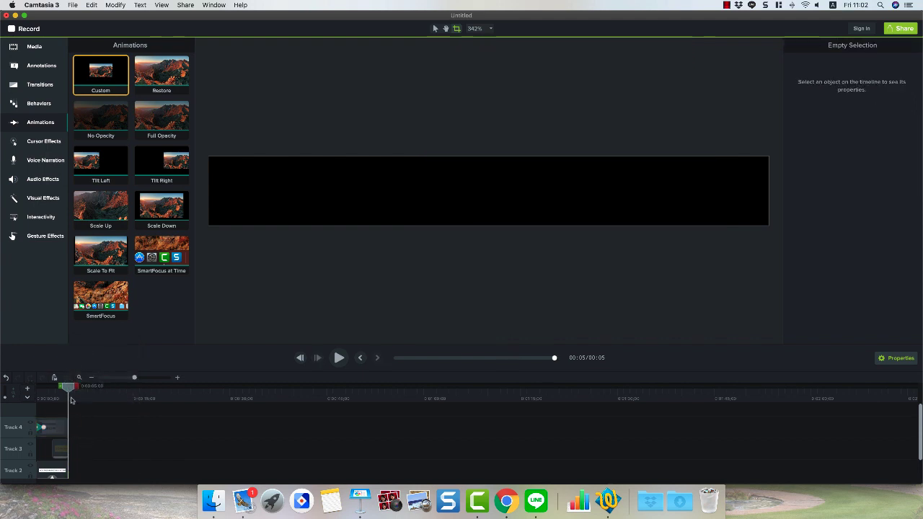
- At about 4 seconds, bring the headline callout in front of the recording, and nudge the recording slightly to the right
left_click_drag(68, 390, 65, 396)
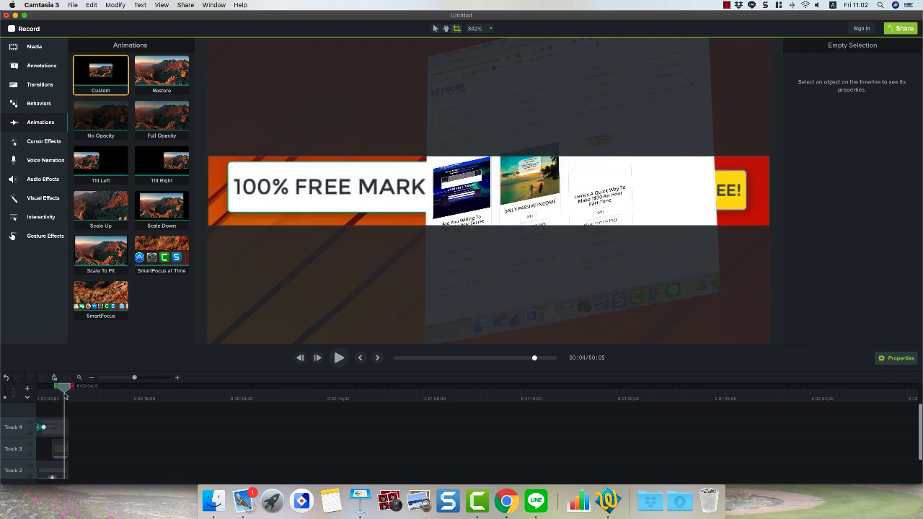
right_click(304, 204)
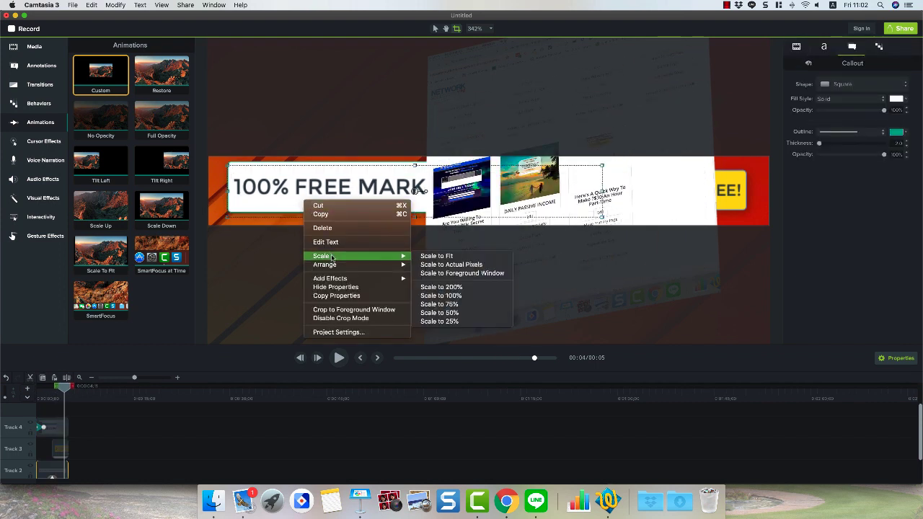
mouse_move(339, 265)
left_click(432, 266)
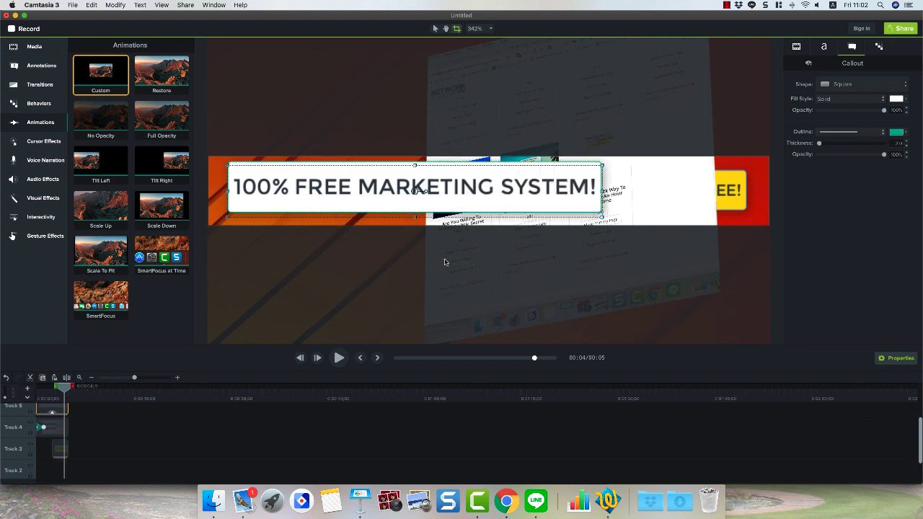
left_click(703, 178)
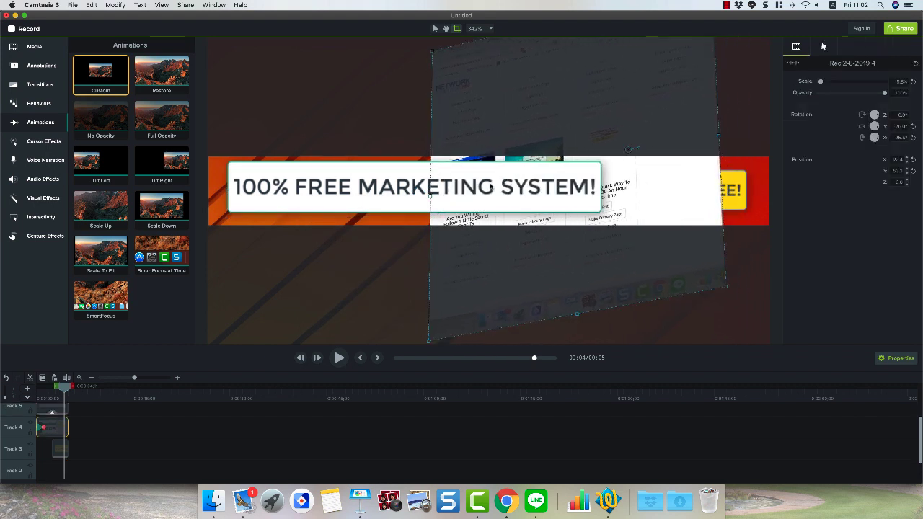
- Narrow the headline callout so its text wraps onto two lines, and position it left of the recording within the banner
left_click(562, 186)
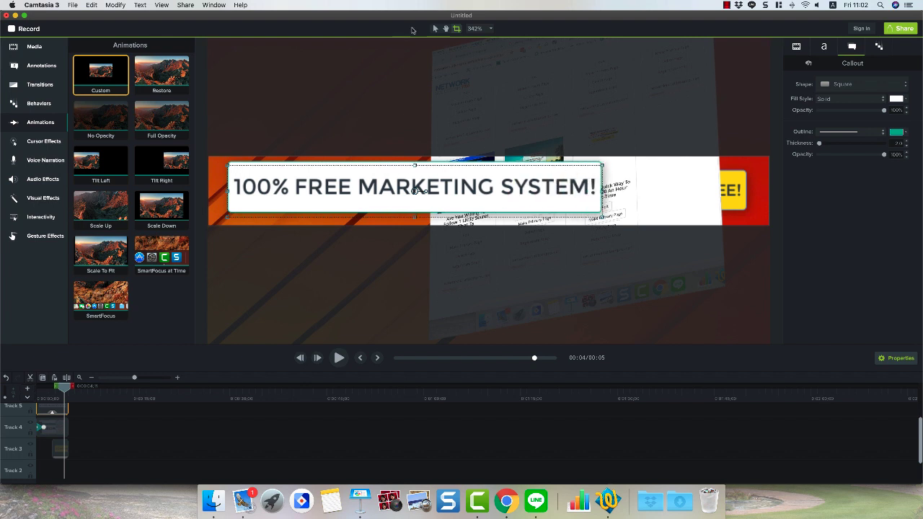
left_click(434, 29)
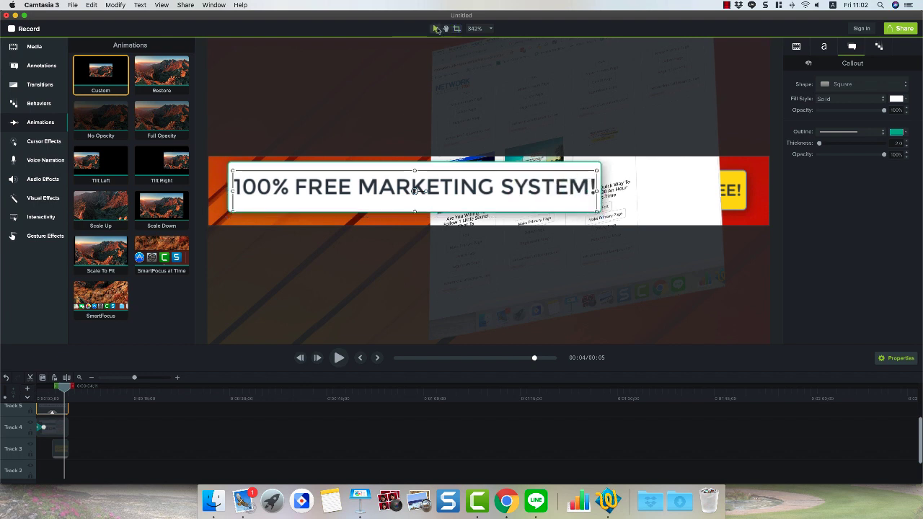
left_click(600, 167)
left_click(397, 177)
left_click_drag(600, 164, 425, 168)
left_click_drag(327, 213, 296, 199)
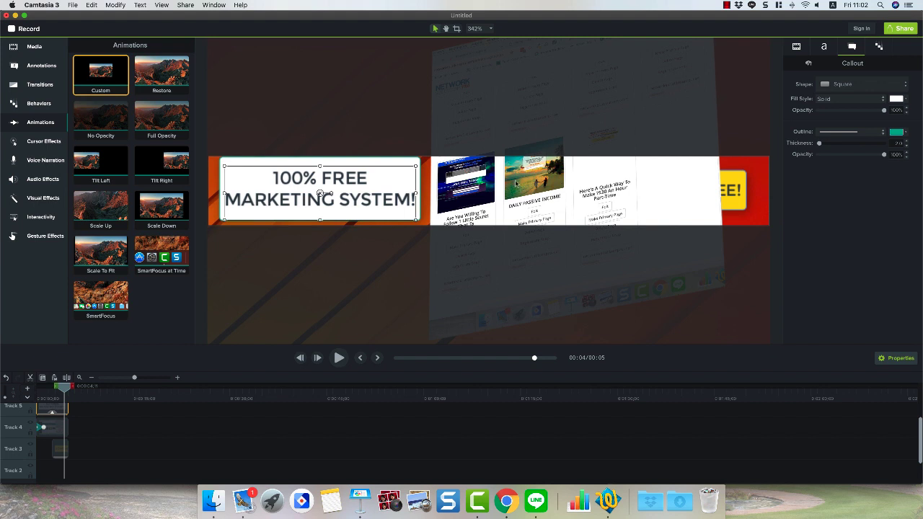
- Shrink the tilted recording slightly, bring the JOIN FREE! button in front of it, and nudge the recording towards the headline callout
left_click(560, 188)
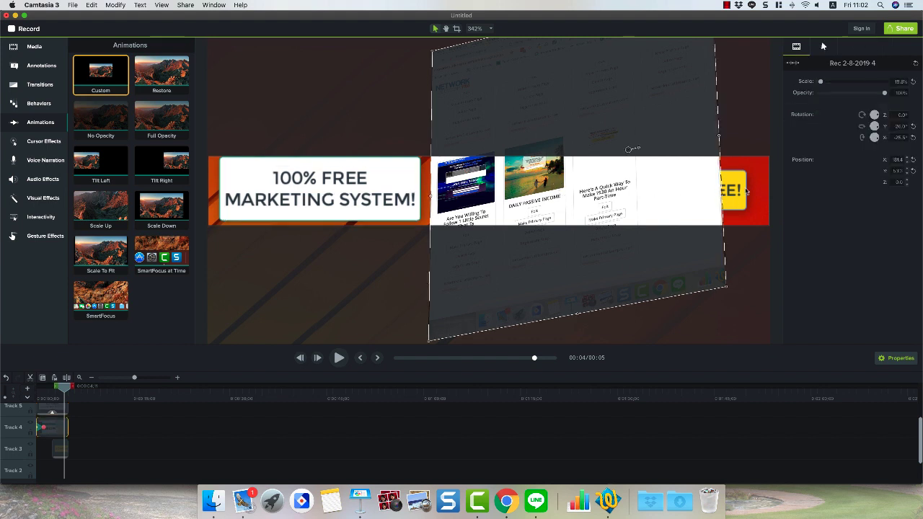
left_click_drag(719, 138, 677, 139)
left_click(694, 172)
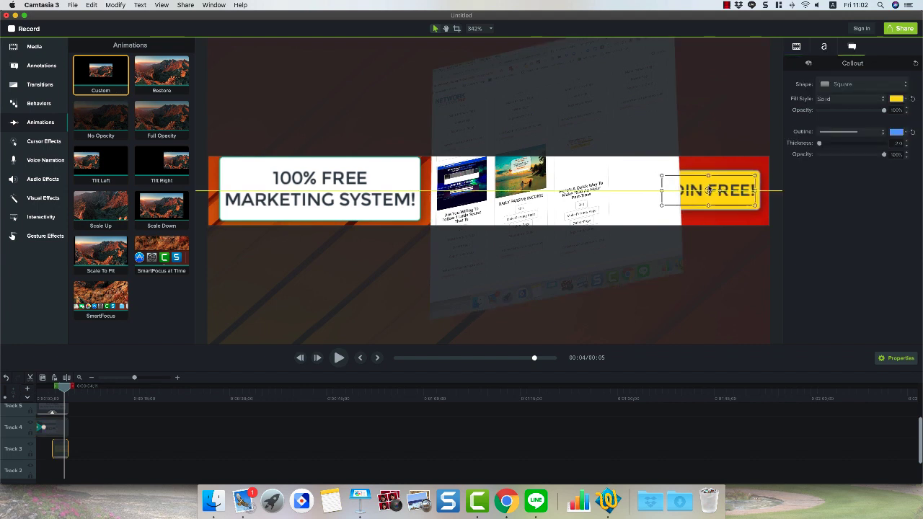
right_click(712, 186)
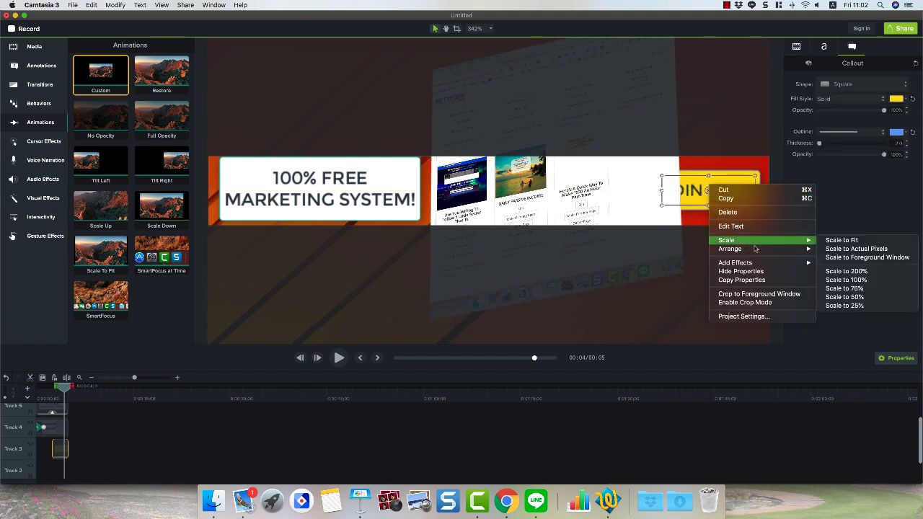
mouse_move(757, 249)
left_click(845, 248)
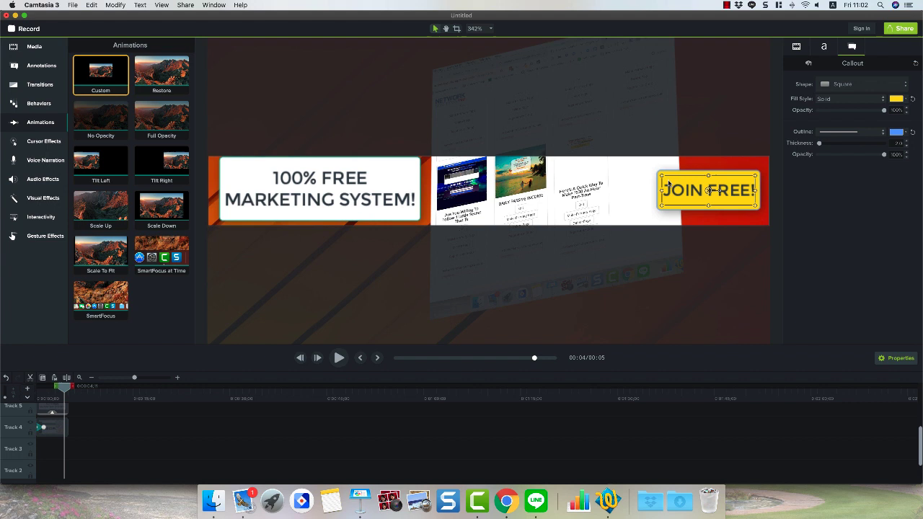
mouse_move(586, 192)
left_mouse_down()
mouse_move(566, 192)
mouse_move(583, 191)
left_mouse_up()
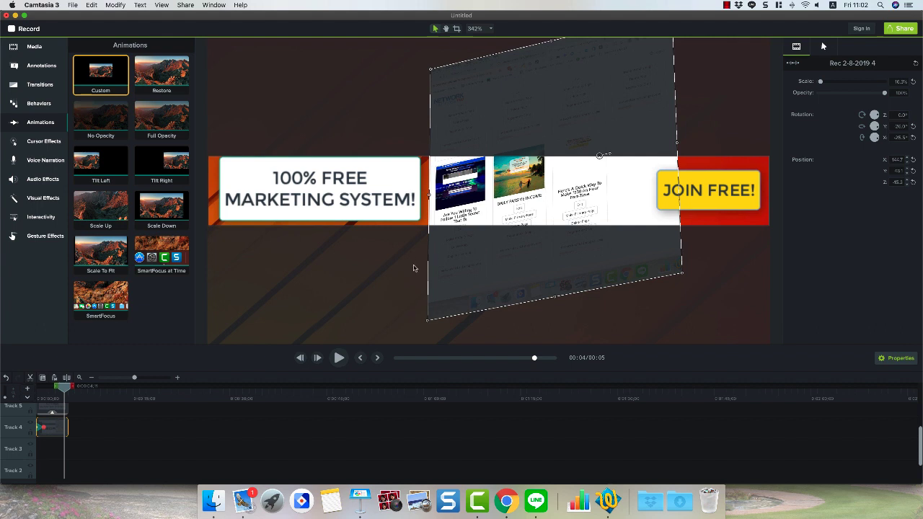
- Play the banner animation from the start and review the clips on the timeline tracks
left_click_drag(64, 390, 16, 397)
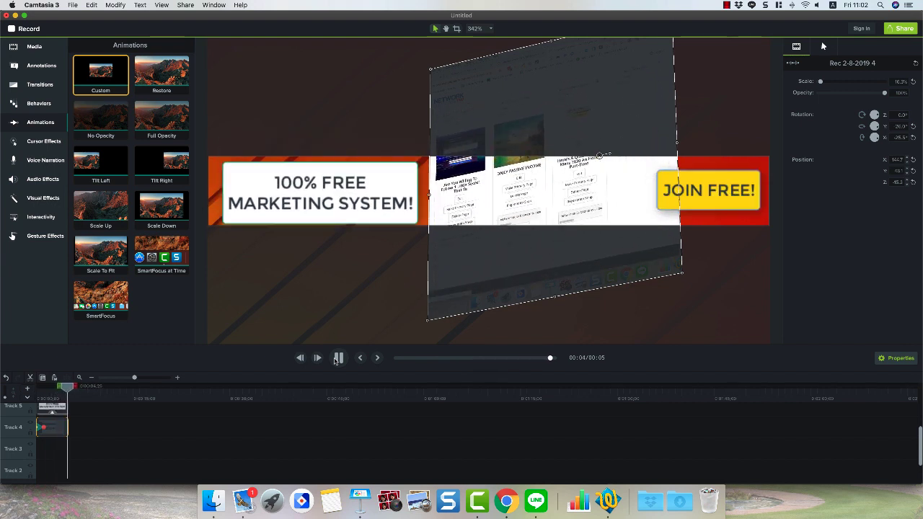
scroll(71, 426, "up", 3)
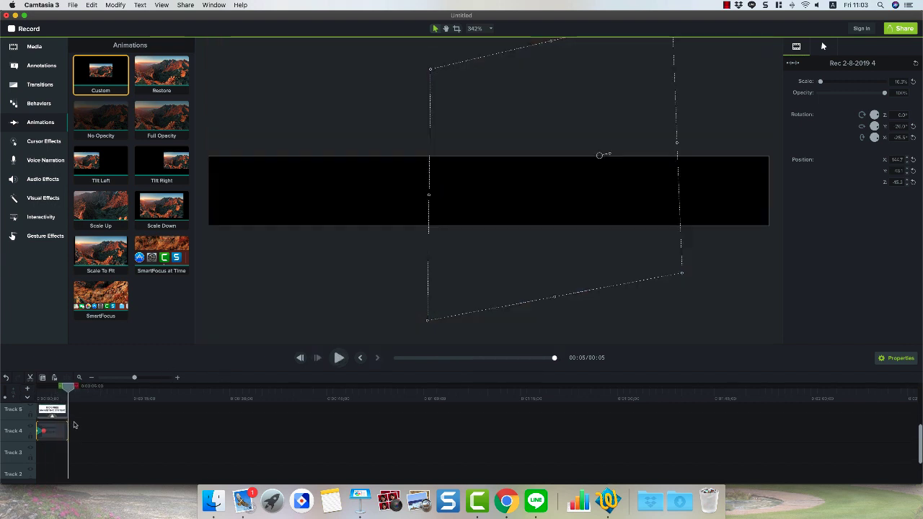
scroll(71, 426, "down", 5)
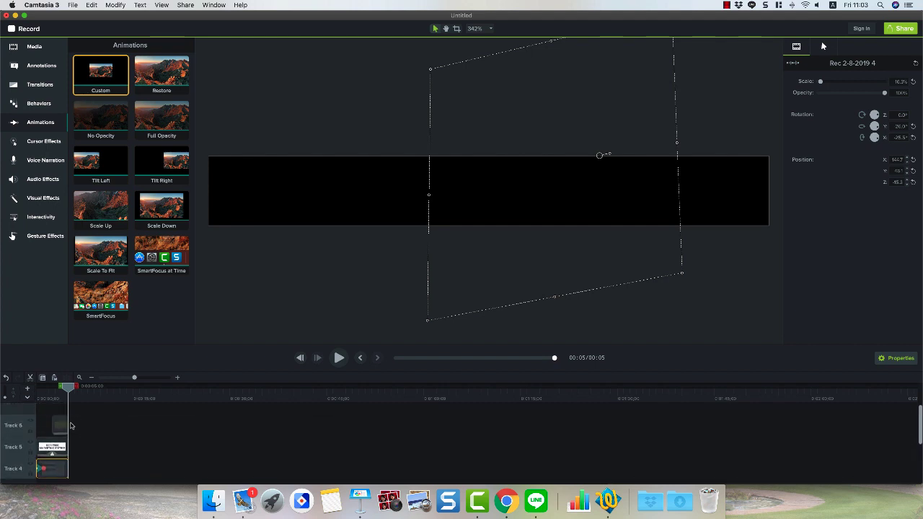
scroll(71, 426, "up", 5)
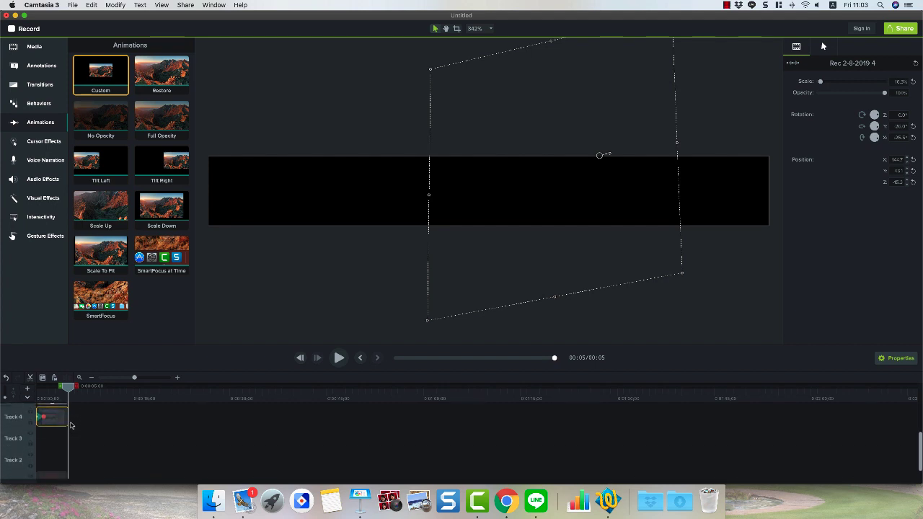
- At about 2 seconds, change the project's canvas color to the red sampled from the banner background beneath the JOIN FREE! button
left_click(51, 389)
left_click_drag(50, 389, 54, 391)
left_click(484, 30)
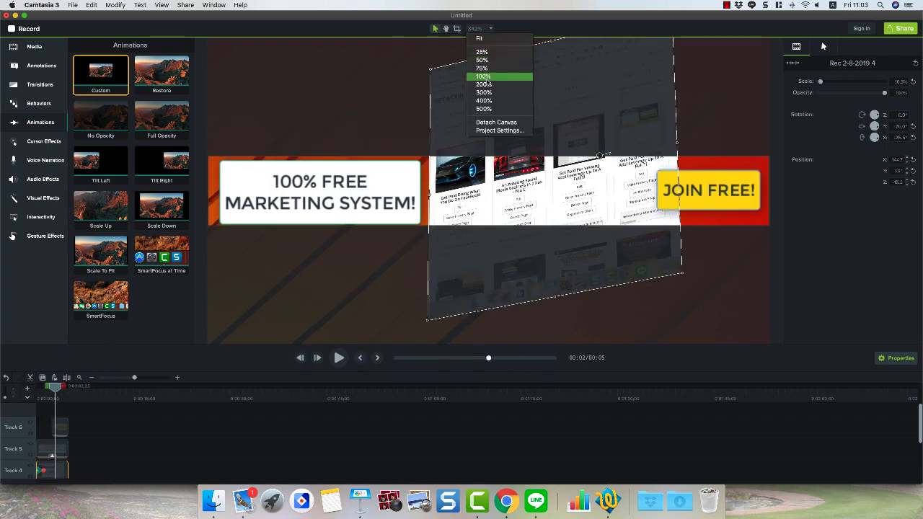
left_click(492, 130)
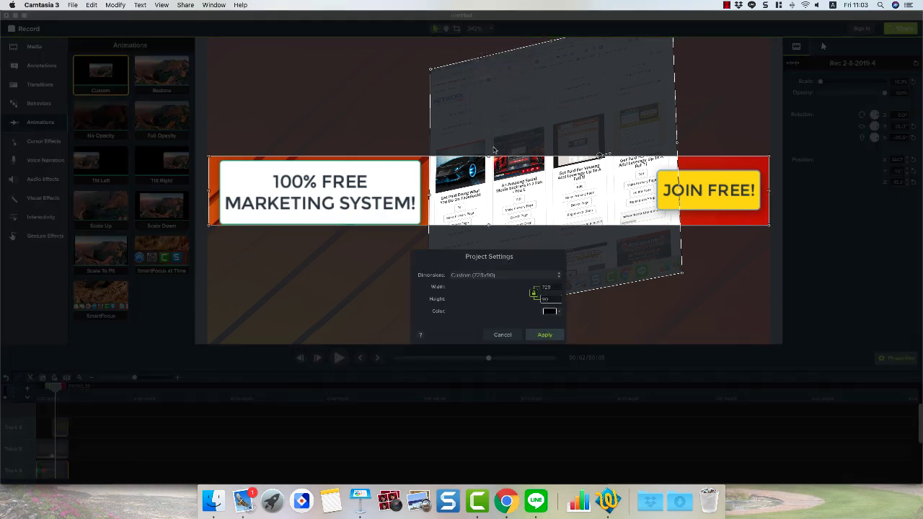
left_click(550, 311)
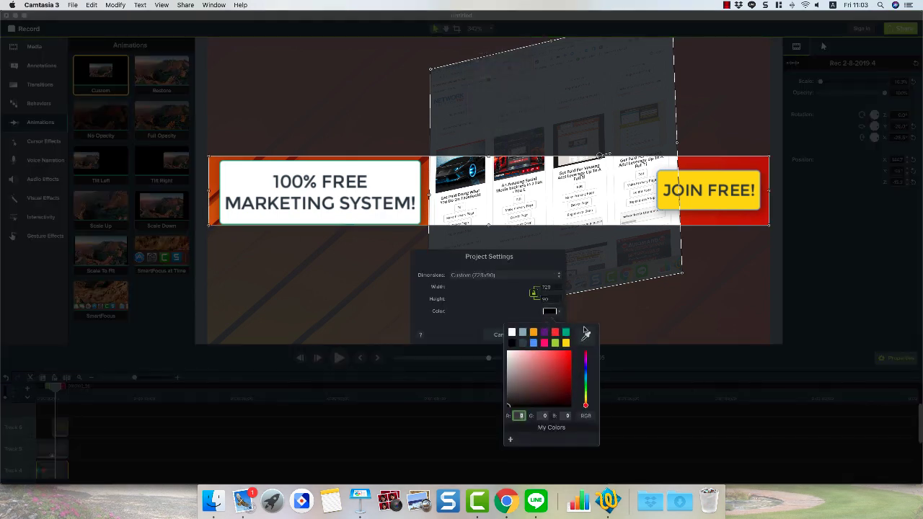
left_click(586, 336)
left_click(703, 215)
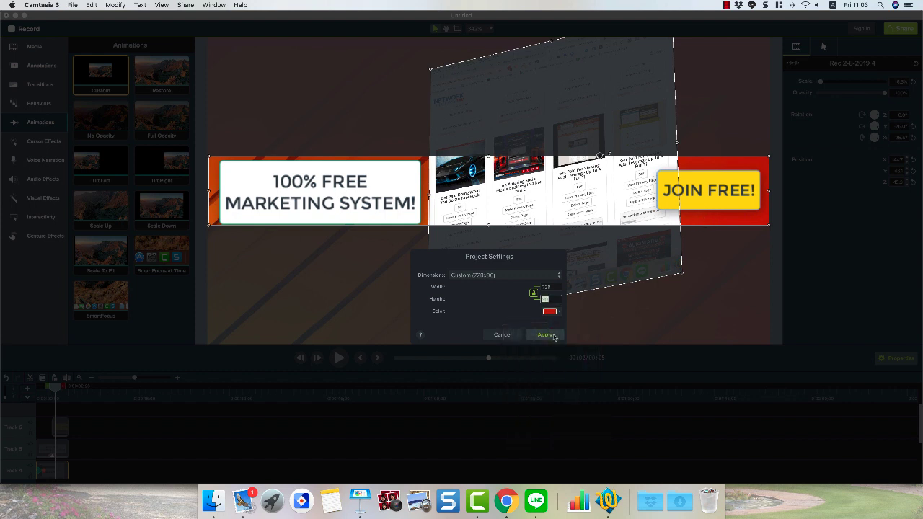
left_click(544, 334)
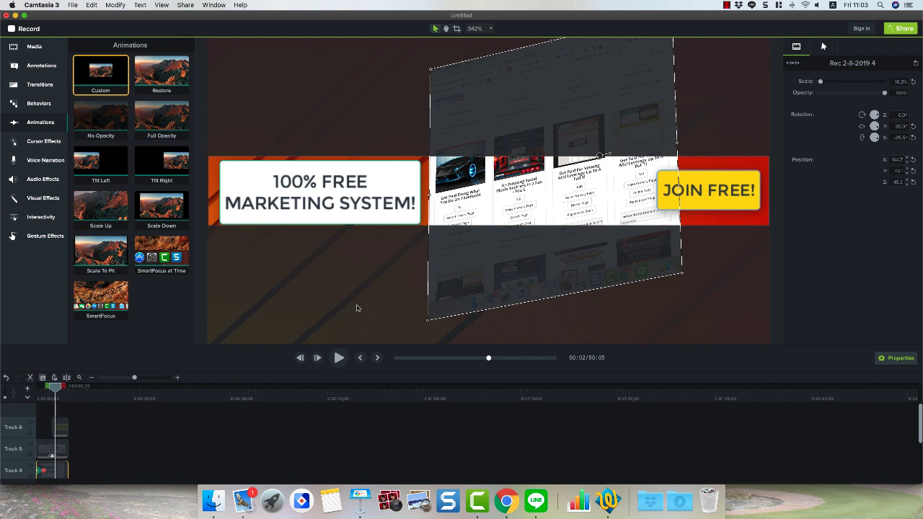
- Move the headline callout slightly up so it is vertically centered within the banner
left_click(349, 221)
left_click_drag(320, 221, 321, 193)
left_click(338, 125)
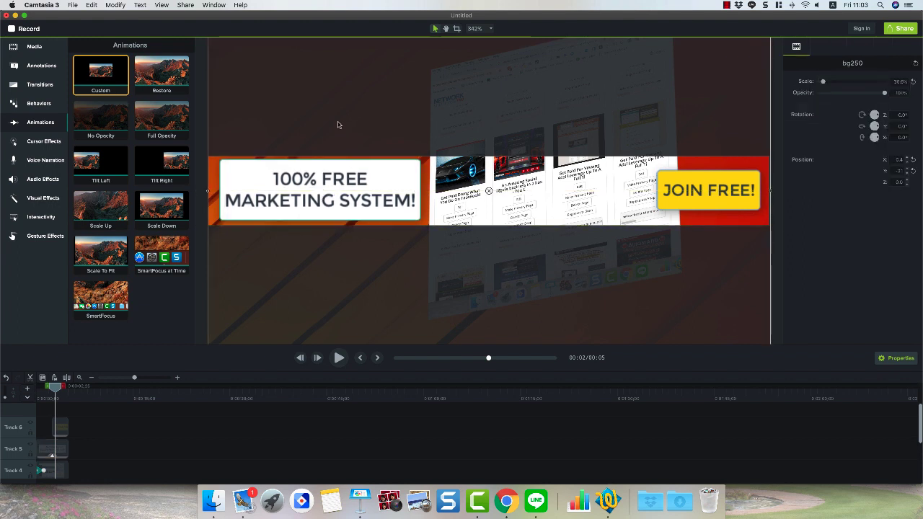
- Add a Custom animation near the start of the headline callout that tilts it on the Y and X axes, enlarges it and shifts it towards the recording
left_click(247, 181)
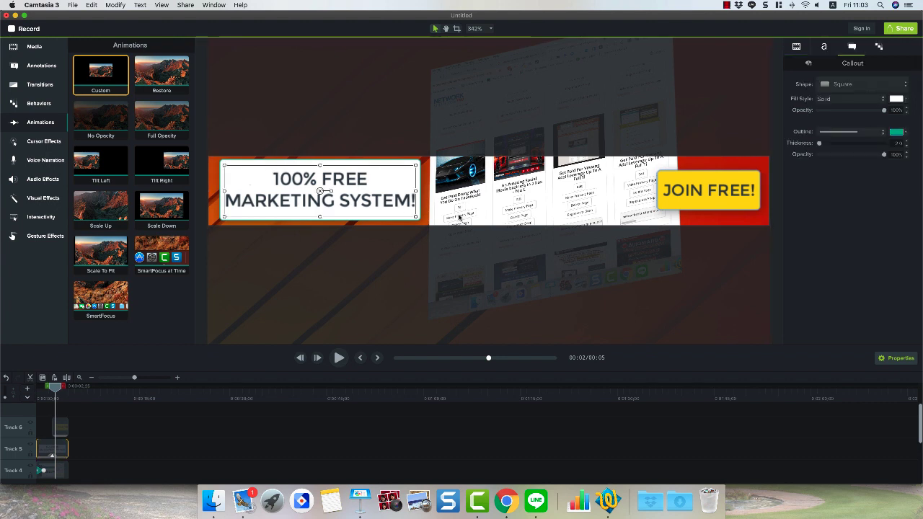
left_click_drag(101, 72, 45, 452)
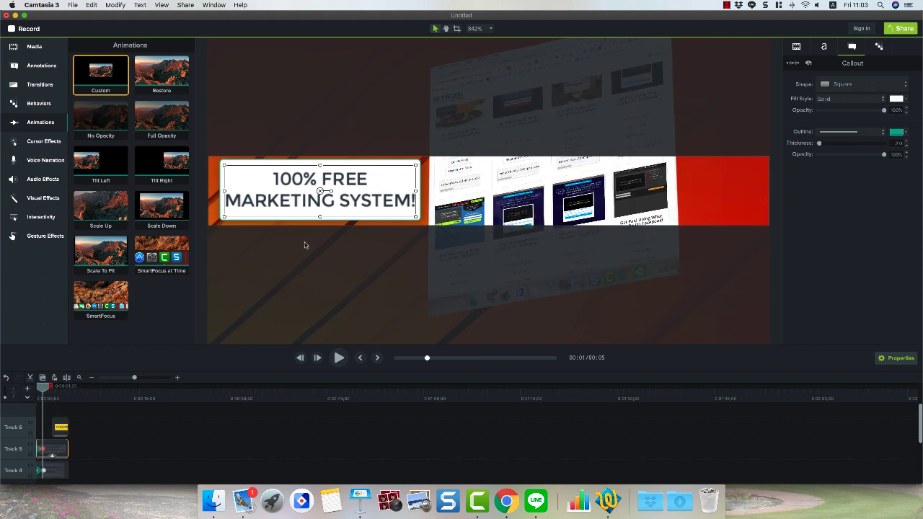
left_click(799, 47)
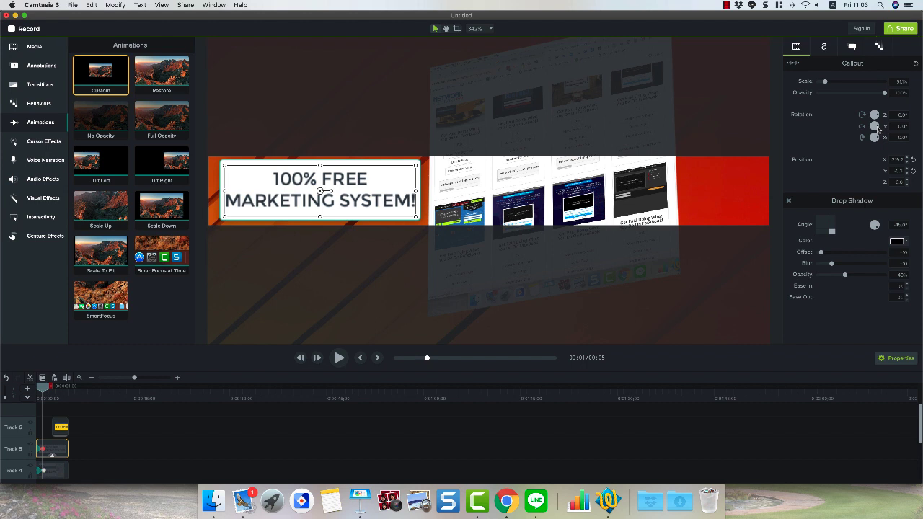
left_click_drag(877, 128, 878, 141)
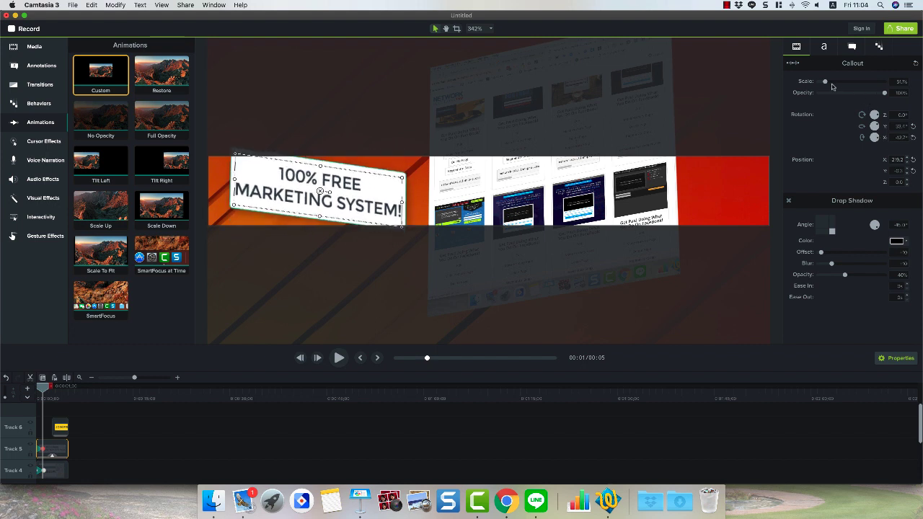
left_click_drag(825, 82, 830, 83)
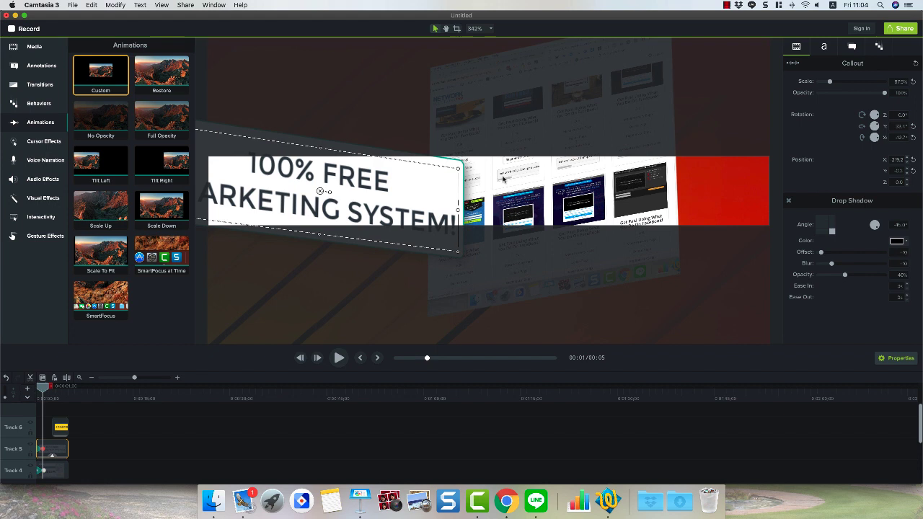
left_click_drag(320, 191, 366, 184)
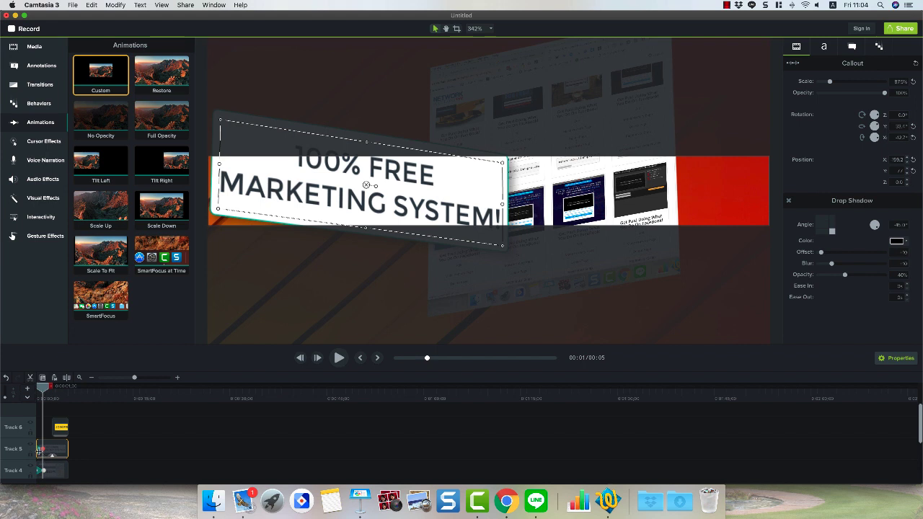
- Move the callout's custom animation to about 2 to 3 seconds, and add a Restore animation at the end of its clip
left_click_drag(130, 378, 145, 378)
left_click_drag(50, 455, 96, 453)
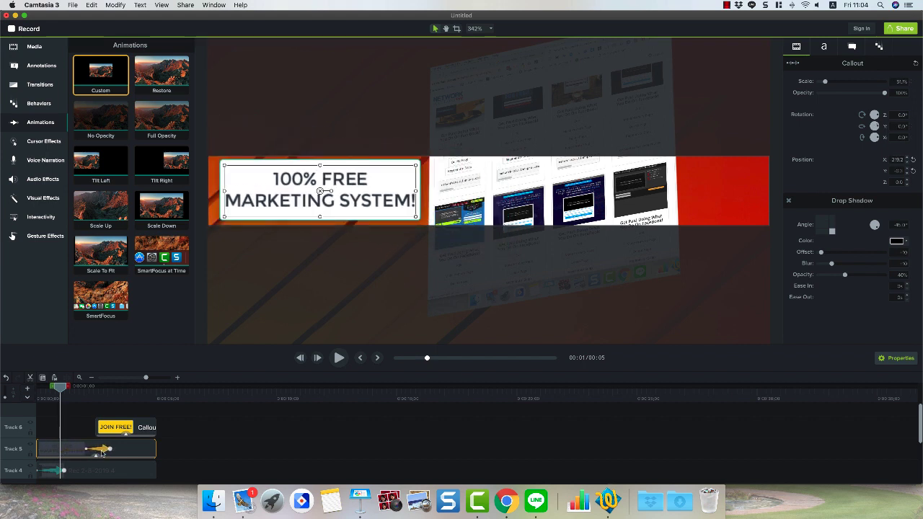
left_click_drag(59, 393, 142, 393)
left_click_drag(160, 78, 155, 449)
- At about 3 seconds, slightly shrink and reposition the tilted headline callout within the banner, and return the playhead to the start
left_click_drag(151, 387, 113, 407)
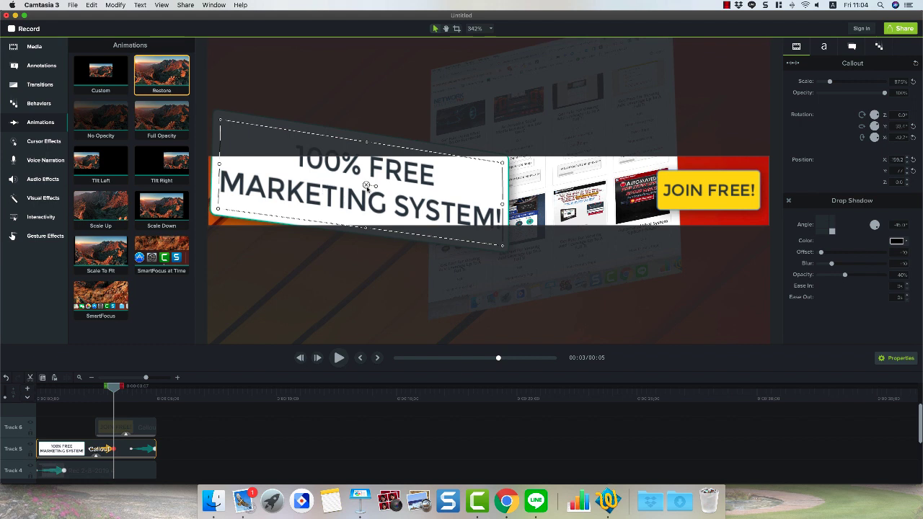
left_click_drag(366, 186, 367, 186)
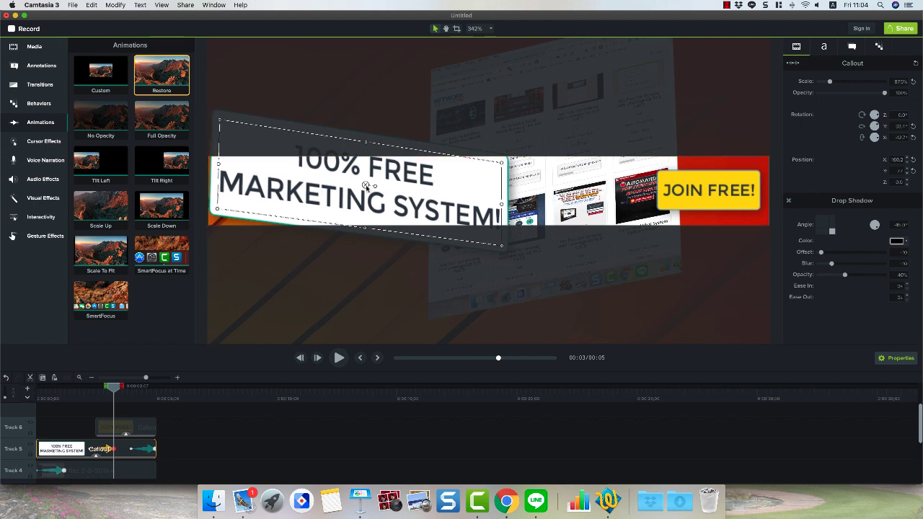
left_click_drag(219, 118, 230, 136)
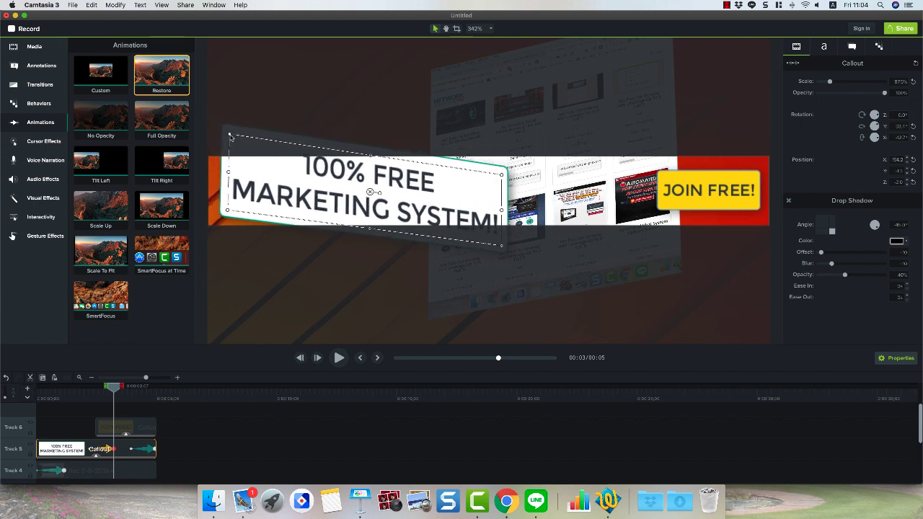
left_click_drag(503, 251, 493, 240)
left_click_drag(412, 206, 412, 207)
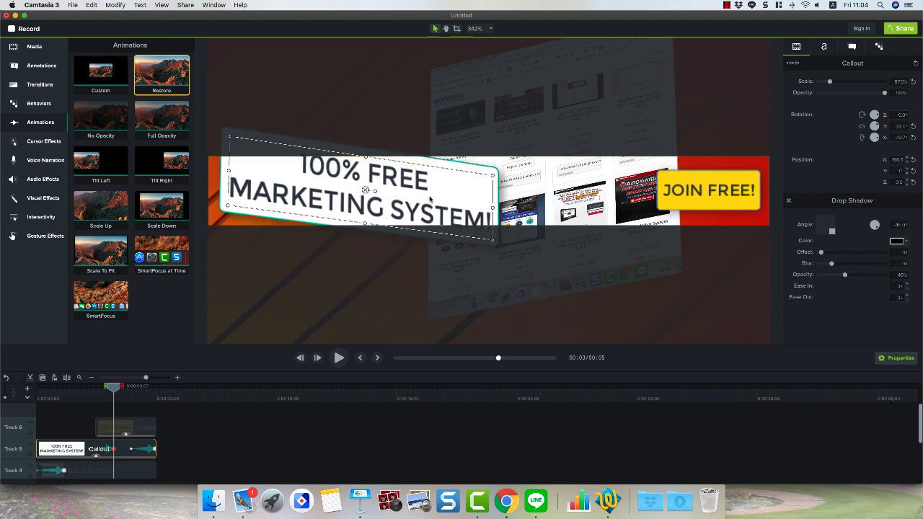
left_click_drag(75, 390, 41, 395)
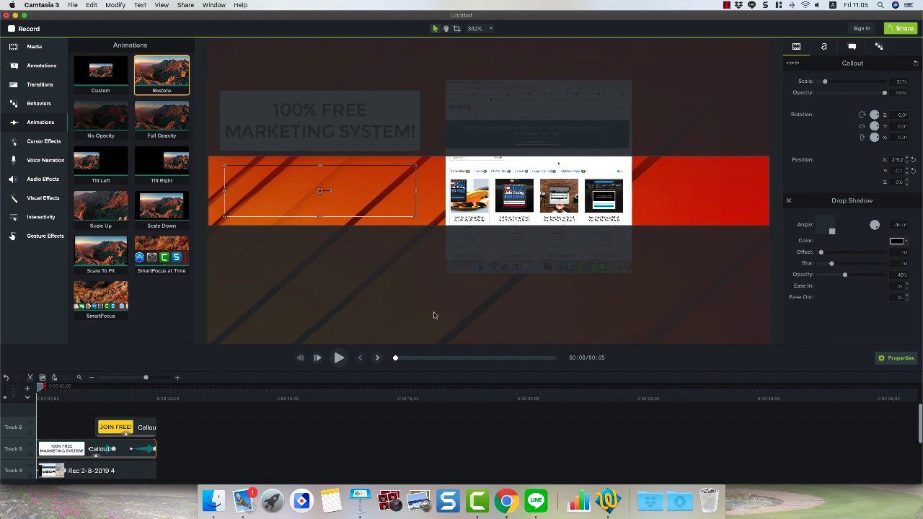
- Start a local file export and keep the dimensions at Current in the advanced export options
left_click(895, 31)
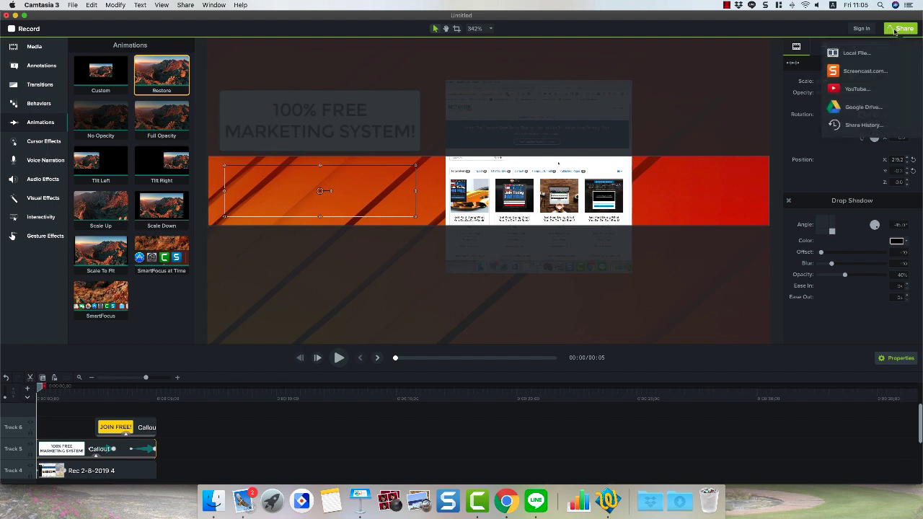
left_click(857, 53)
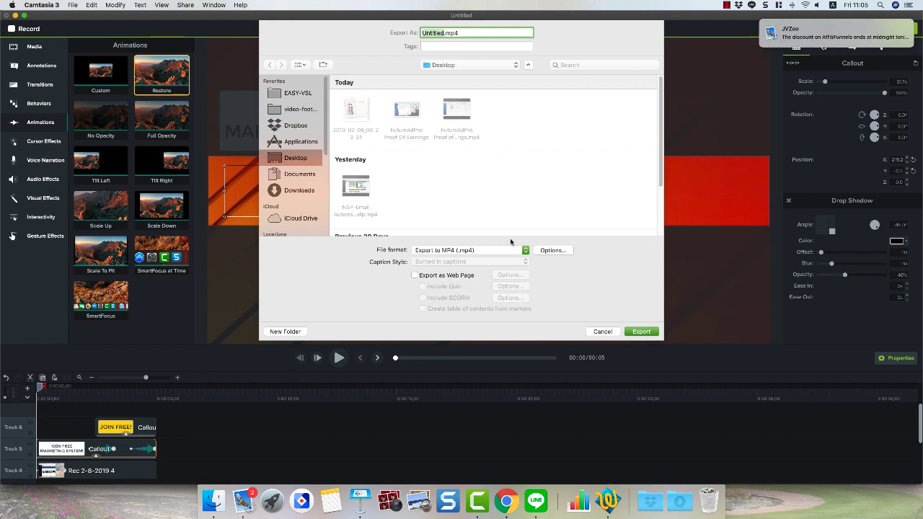
left_click(551, 250)
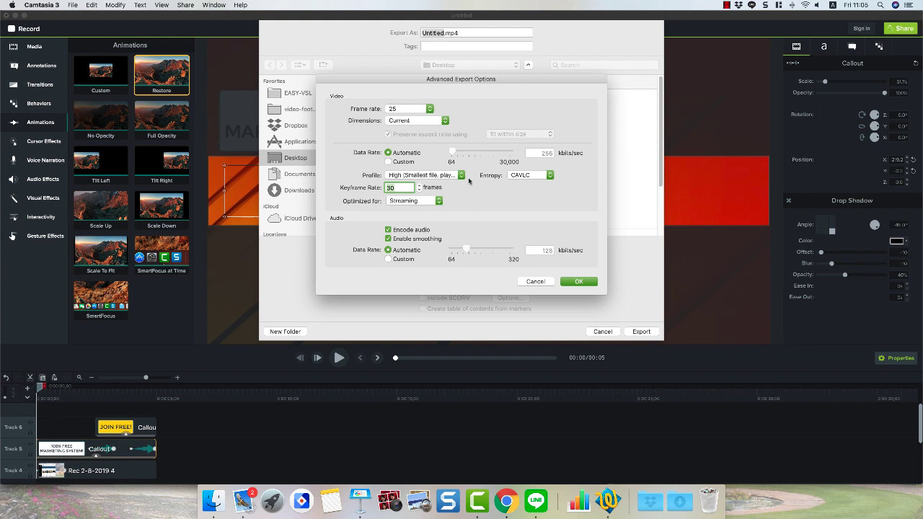
left_click(395, 121)
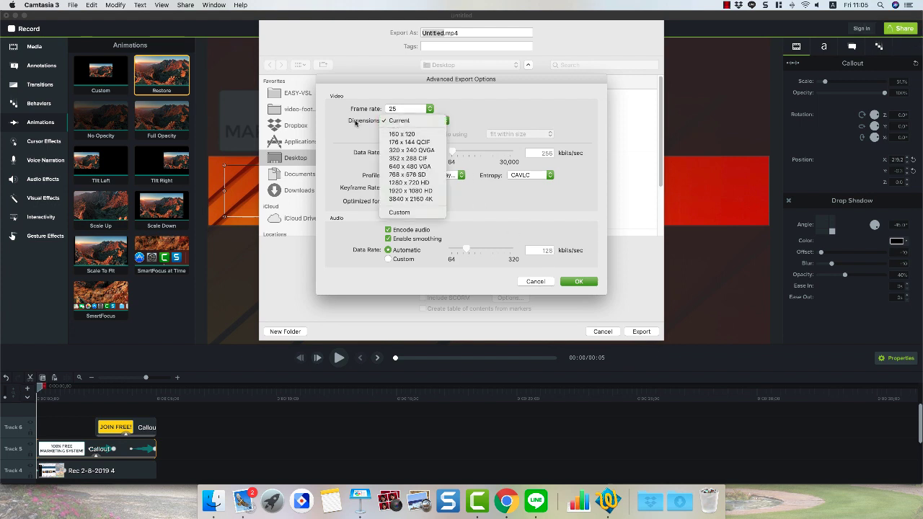
left_click(400, 121)
left_click(409, 122)
left_click(409, 121)
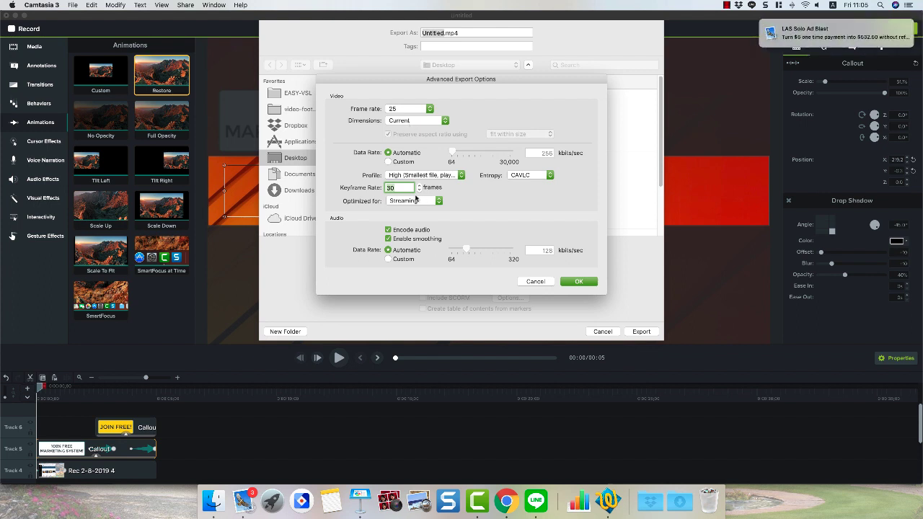
left_click(577, 281)
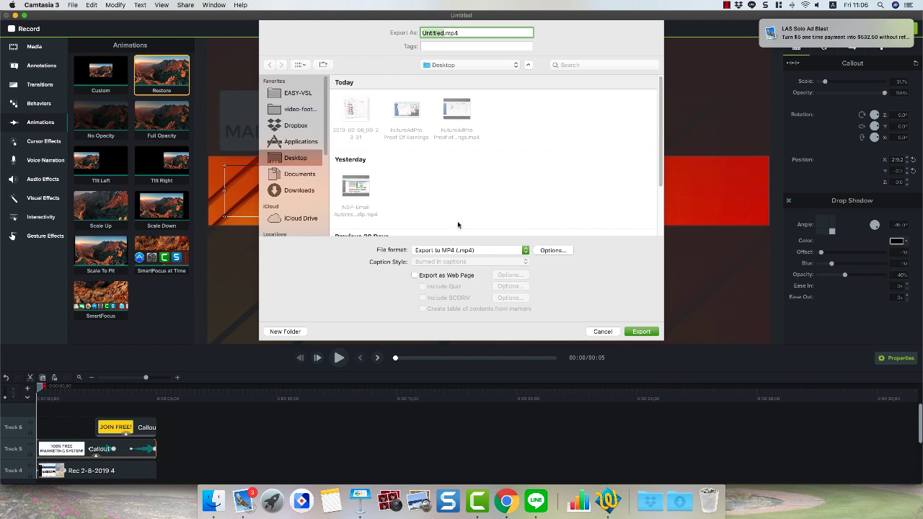
- Set the export file format to Animated GIF (.gif)
left_click(477, 252)
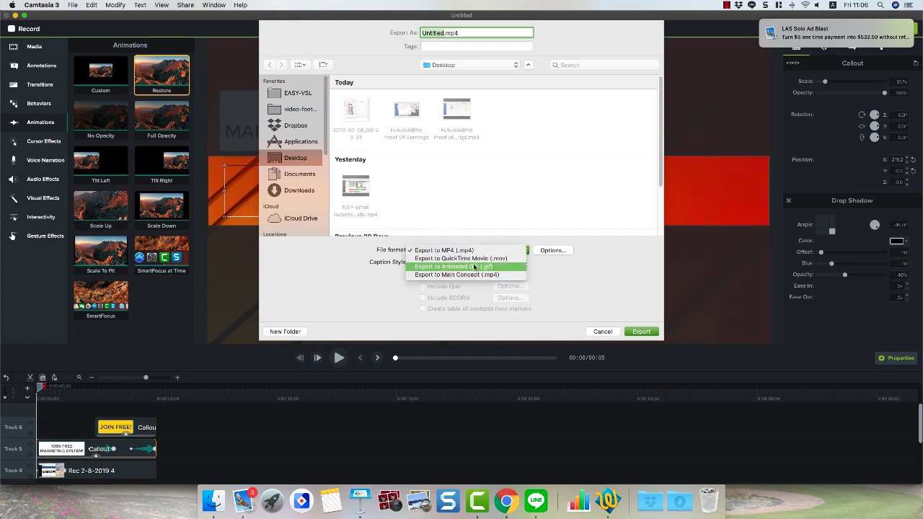
left_click(455, 267)
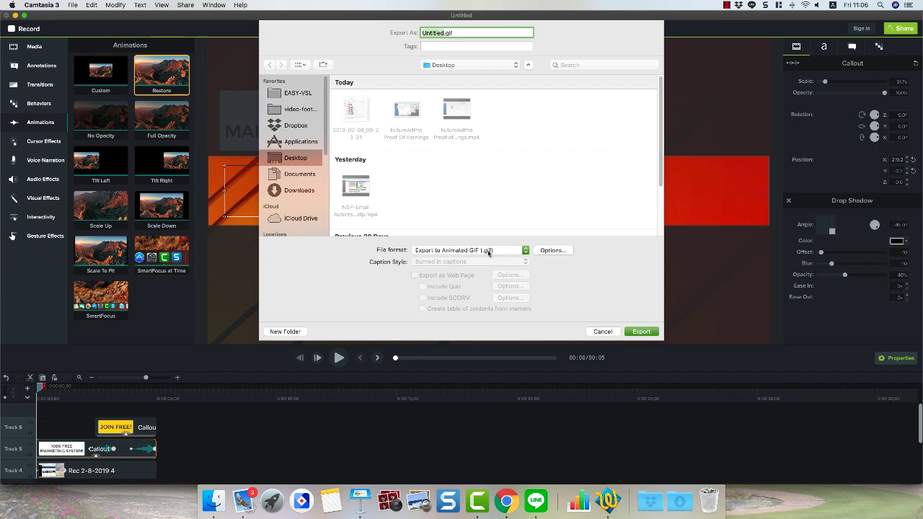
- Export the banner to the Desktop as the animated GIF Untitled.gif
left_click(640, 331)
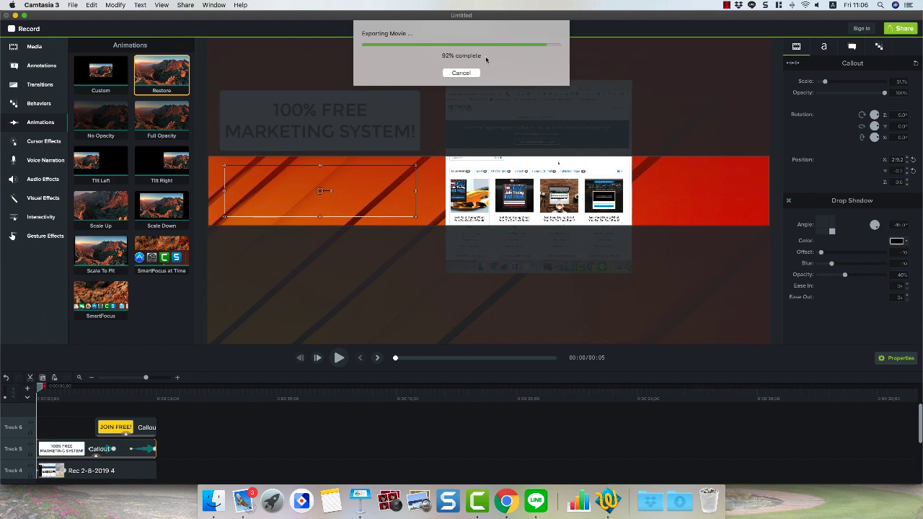
left_click(533, 76)
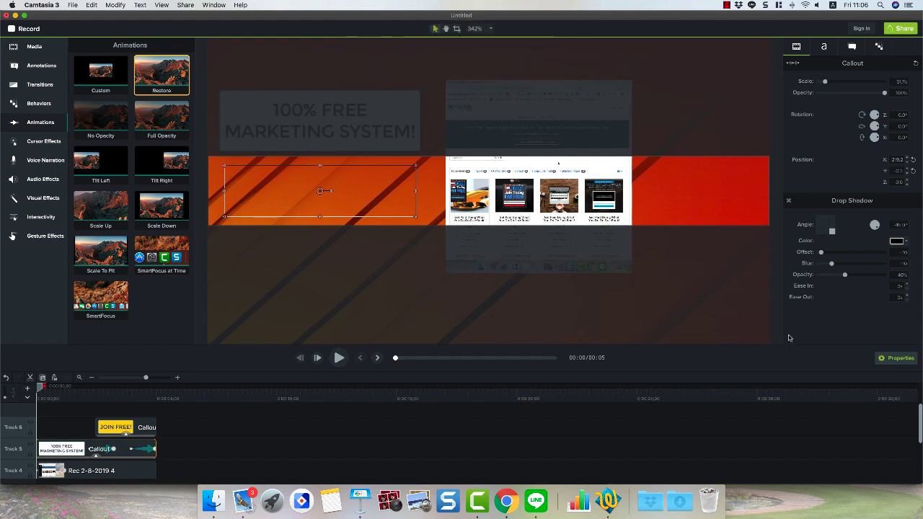
- Switch to Chrome and open Untitled.gif from the desktop in a new tab to check the animation
left_click(508, 502)
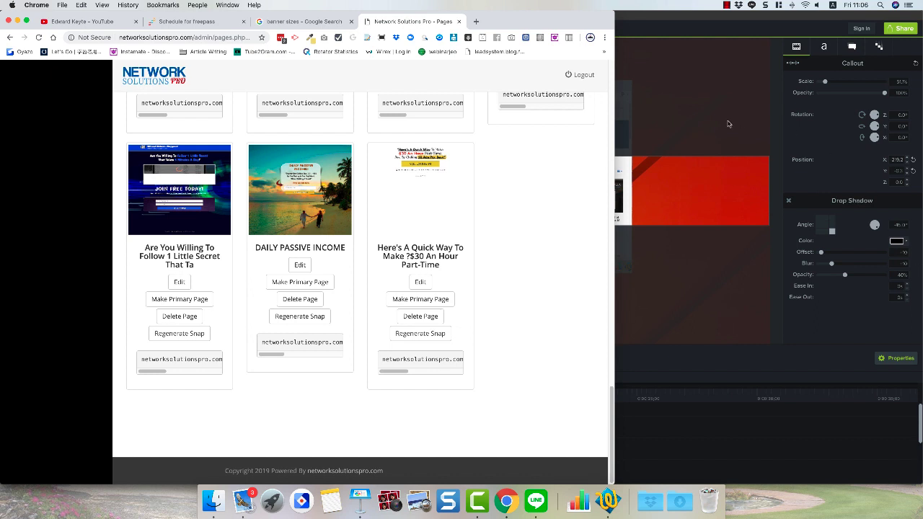
left_click(769, 22)
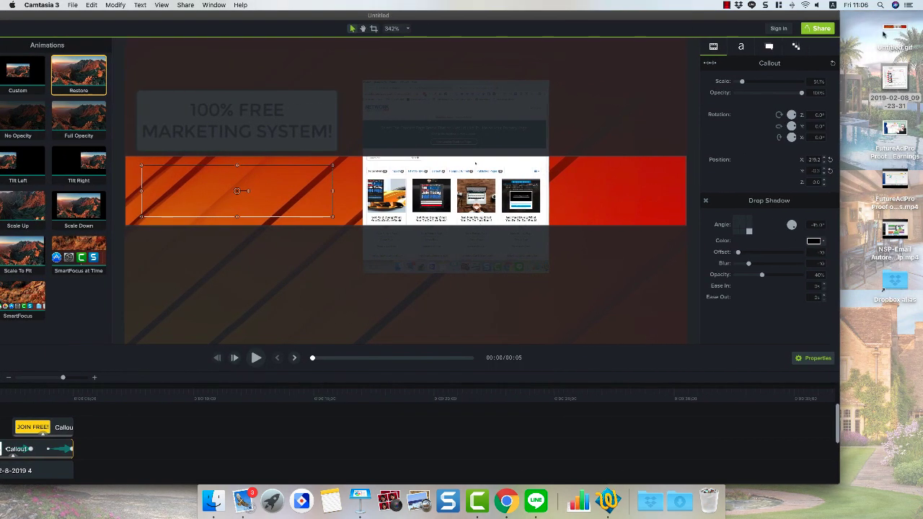
left_click(501, 487)
left_click(476, 21)
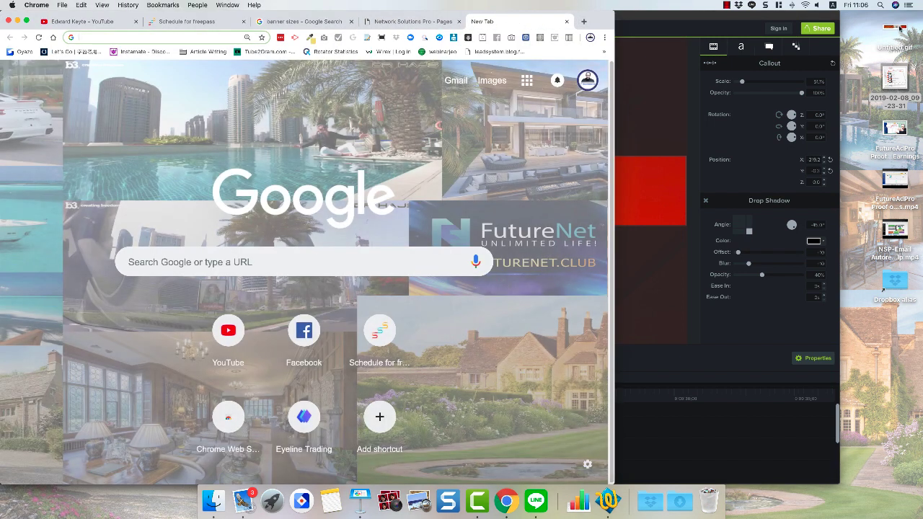
left_click_drag(895, 33, 475, 155)
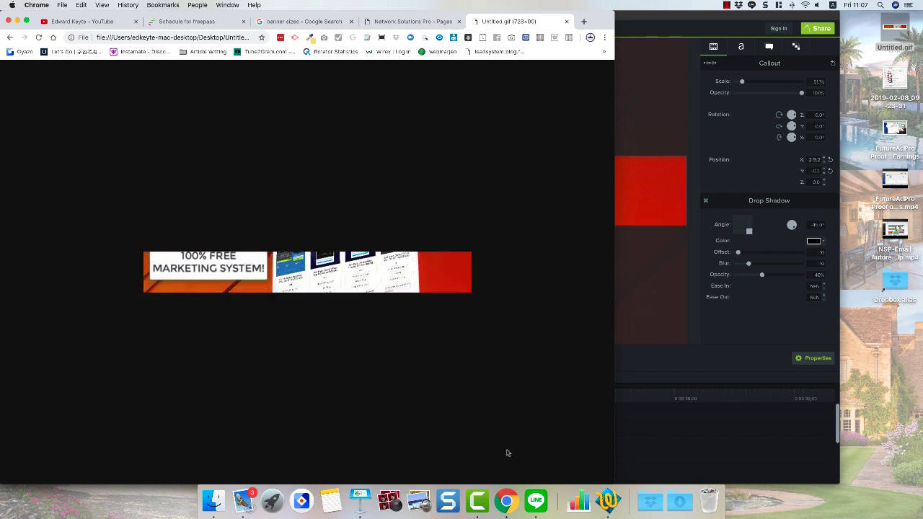
- Switch back to Camtasia and, at about 4 seconds, apply the Reveal behavior to the JOIN FREE! callout
left_click(482, 501)
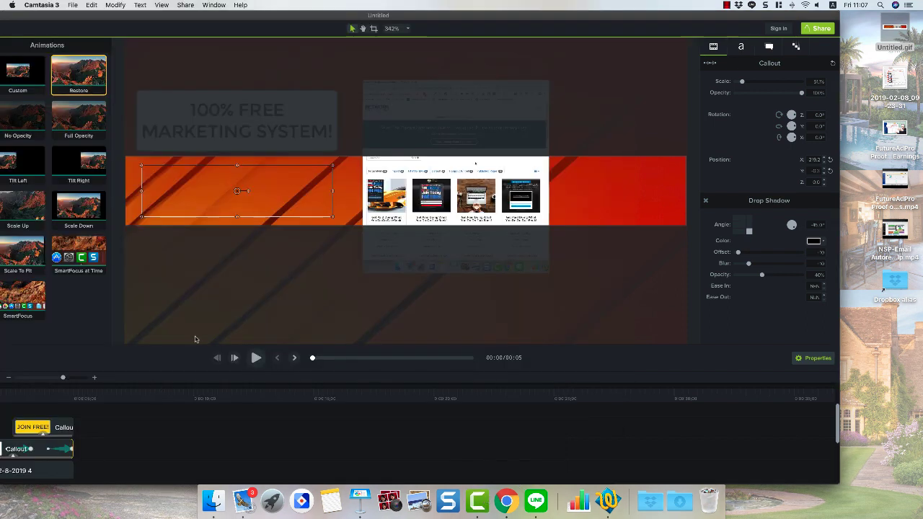
left_click(72, 395)
left_click_drag(72, 396, 63, 393)
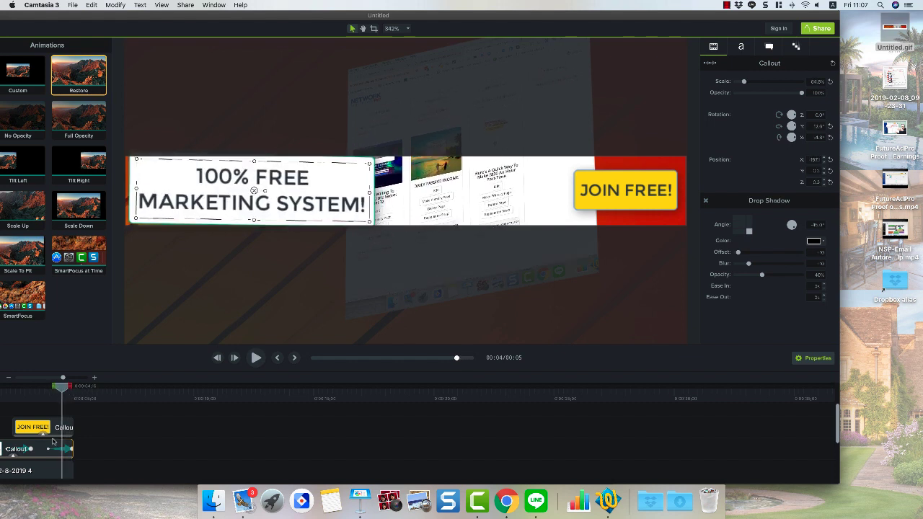
left_click(62, 427)
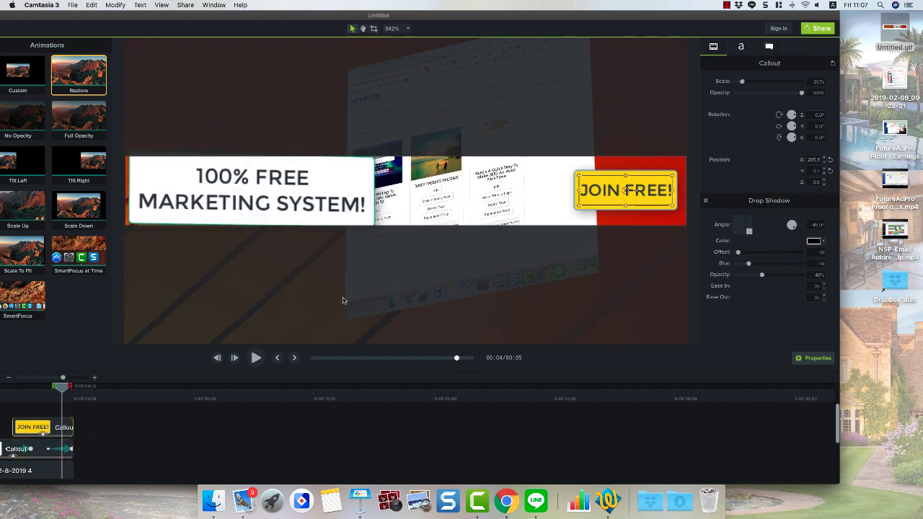
left_click_drag(80, 22, 175, 25)
left_click(51, 105)
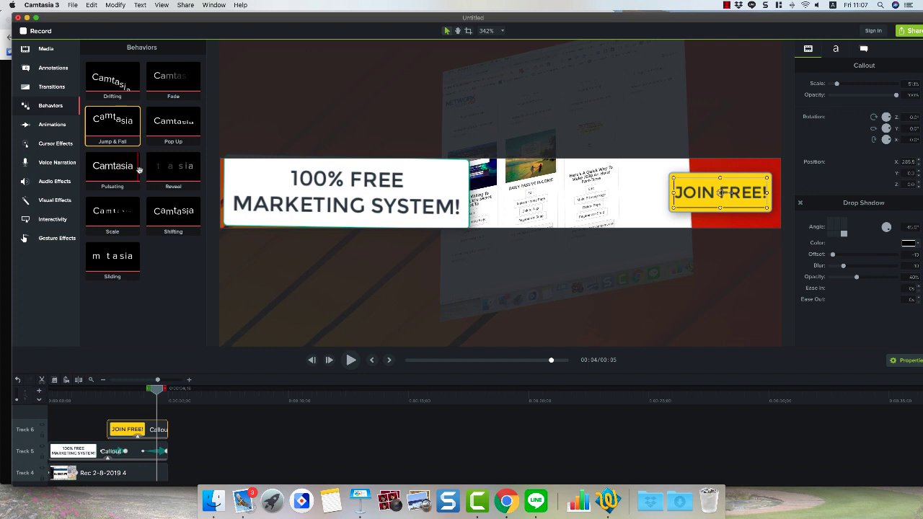
left_click_drag(196, 174, 724, 198)
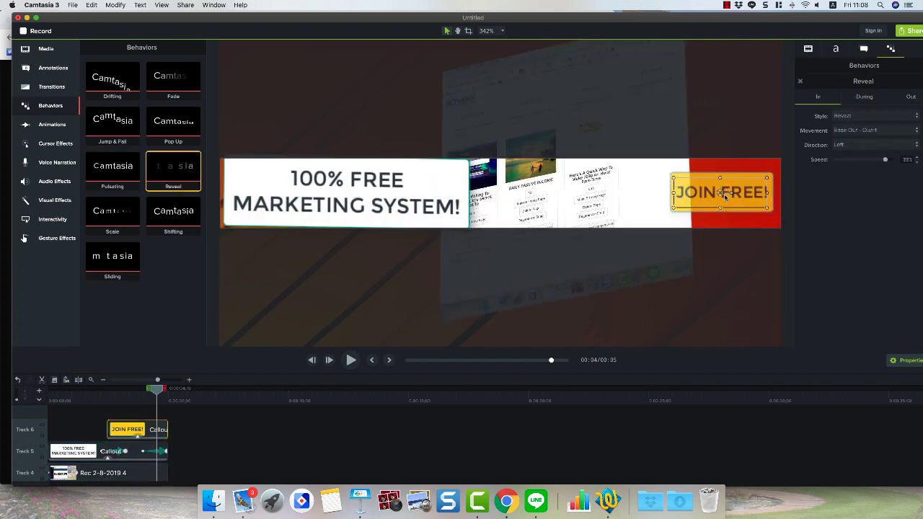
- At about 3 seconds, add a text-only callout over the banner reading networksolutionspro.com at font size 11
left_click(154, 390)
mouse_move(152, 390)
left_mouse_down()
mouse_move(91, 390)
mouse_move(180, 396)
mouse_move(63, 393)
mouse_move(138, 395)
left_mouse_up()
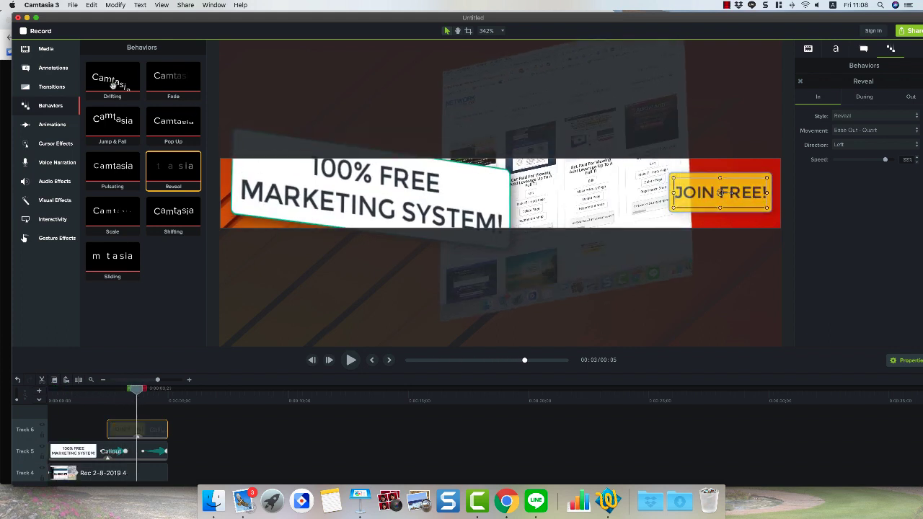
left_click(54, 70)
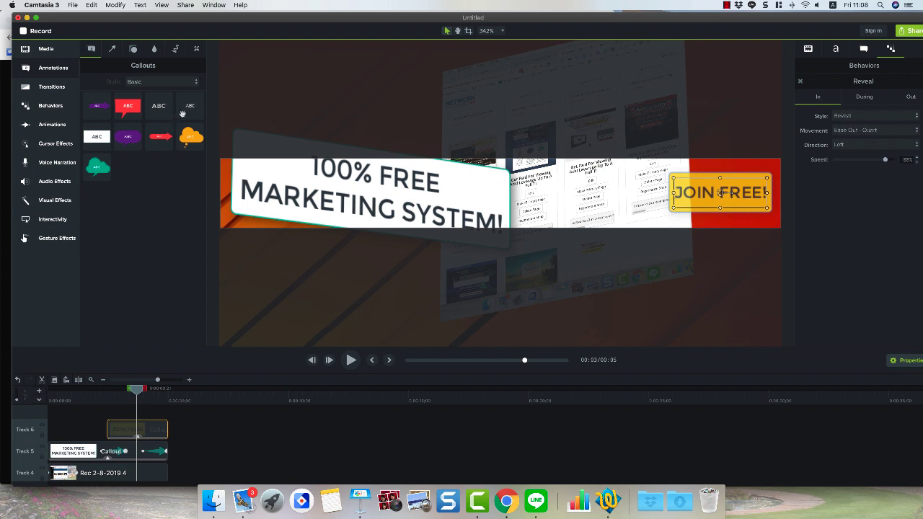
left_click_drag(175, 108, 522, 222)
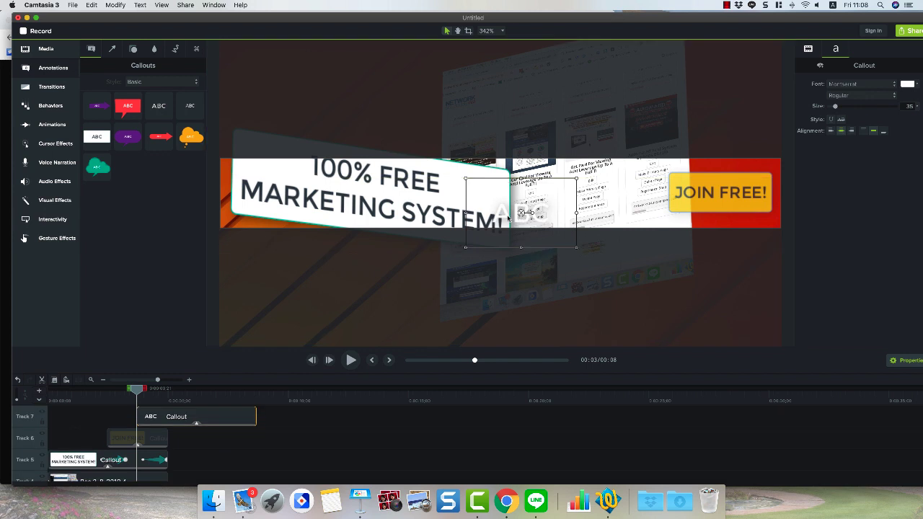
double_click(508, 218)
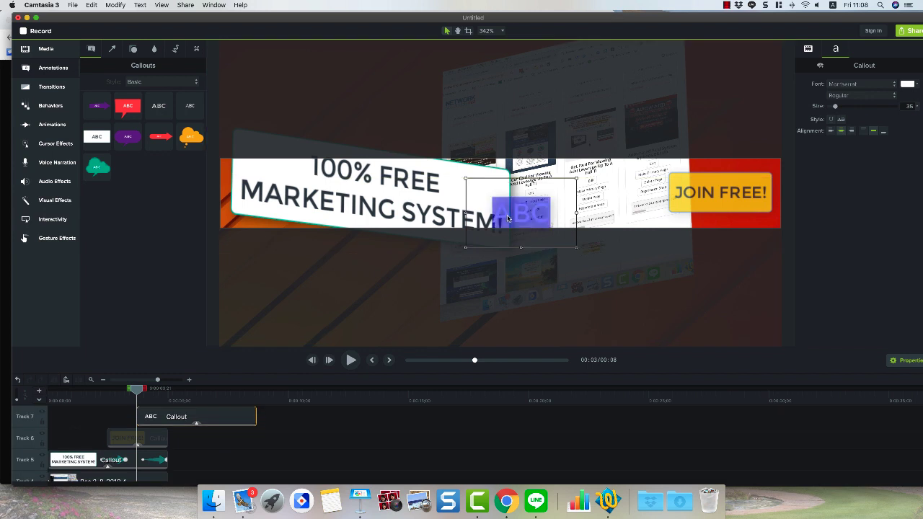
type("network")
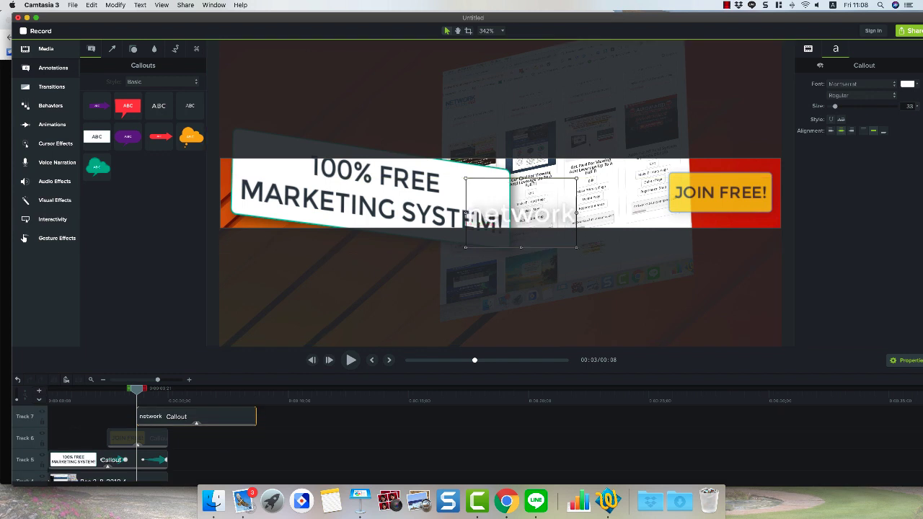
key("super+minus")
key("super+minus")
key("super+minus")
key("super+minus")
key("super+minus")
key("super+minus")
key("super+minus")
key("super+minus")
key("super+minus")
key("super+minus")
key("super+minus")
key("super+minus")
key("super+minus")
key("super+minus")
key("super+minus")
key("super+minus")
key("super+minus")
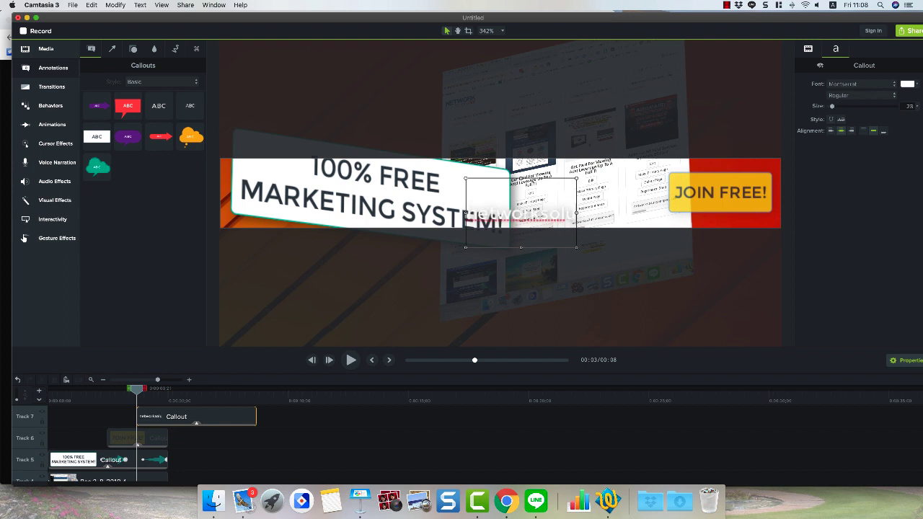
key("super+minus")
key("super+minus")
key("super+minus")
key("super+minus")
key("super+minus")
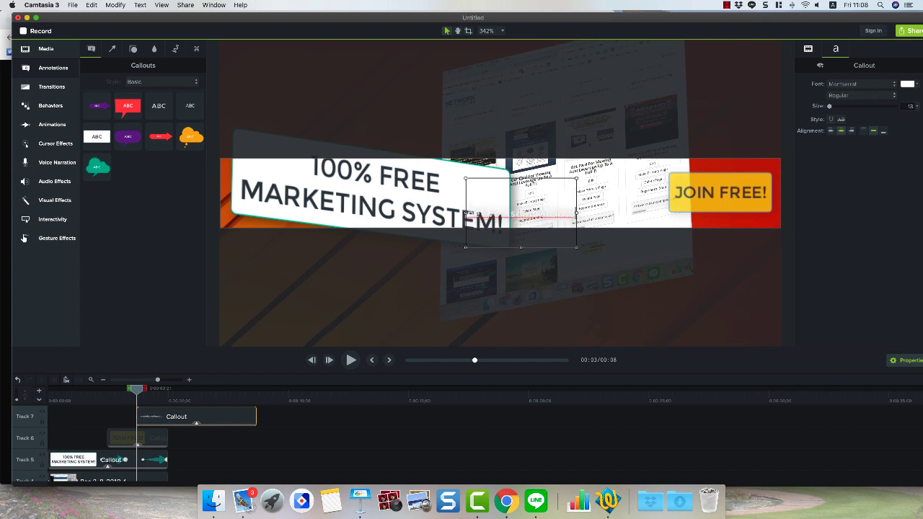
- Color the networksolutionspro.com text black, and change it to the red sampled from the banner background
key("super+a")
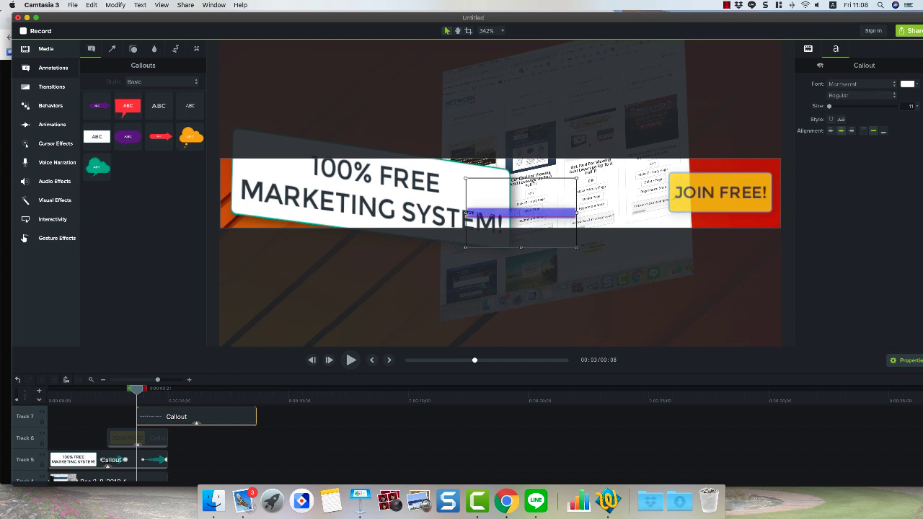
left_click(910, 84)
left_click(830, 116)
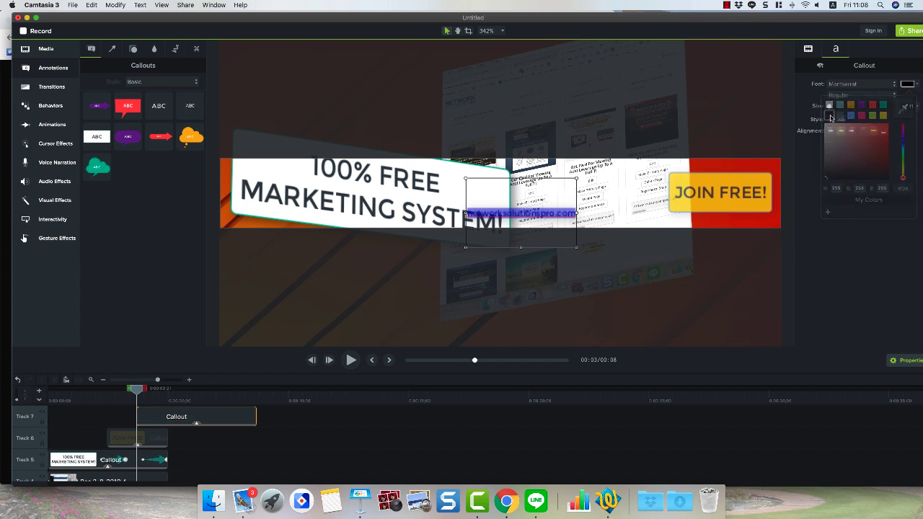
left_click(907, 85)
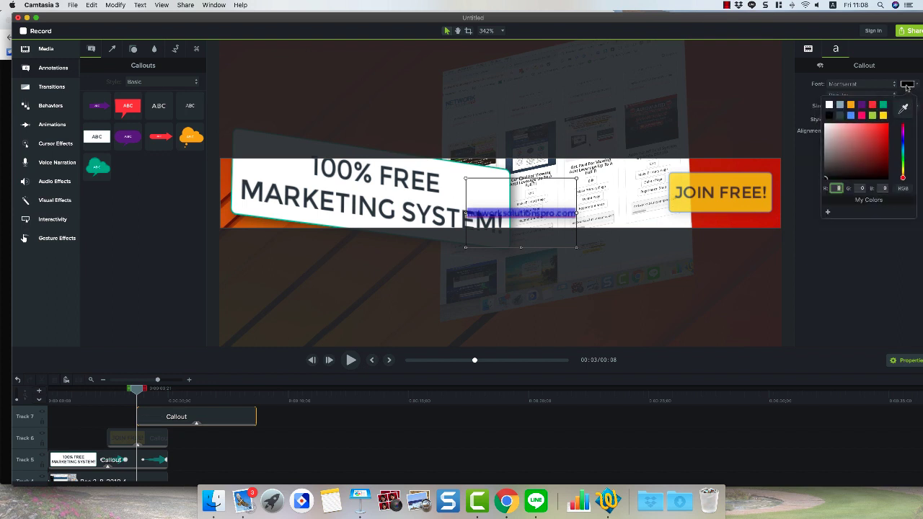
left_click(905, 109)
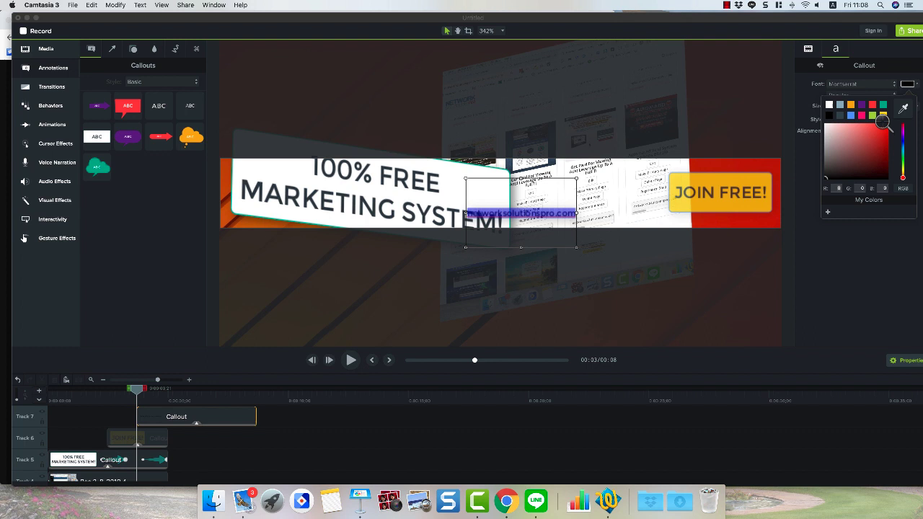
left_click(746, 225)
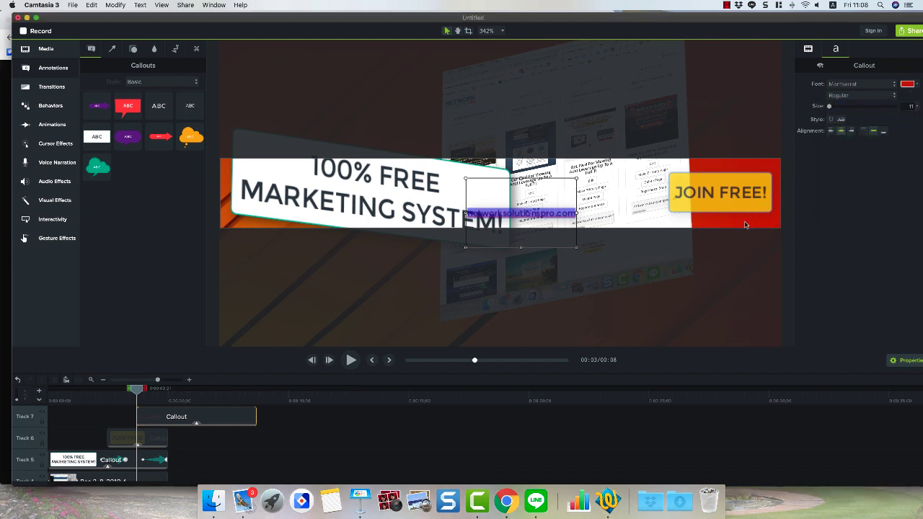
left_click(843, 98)
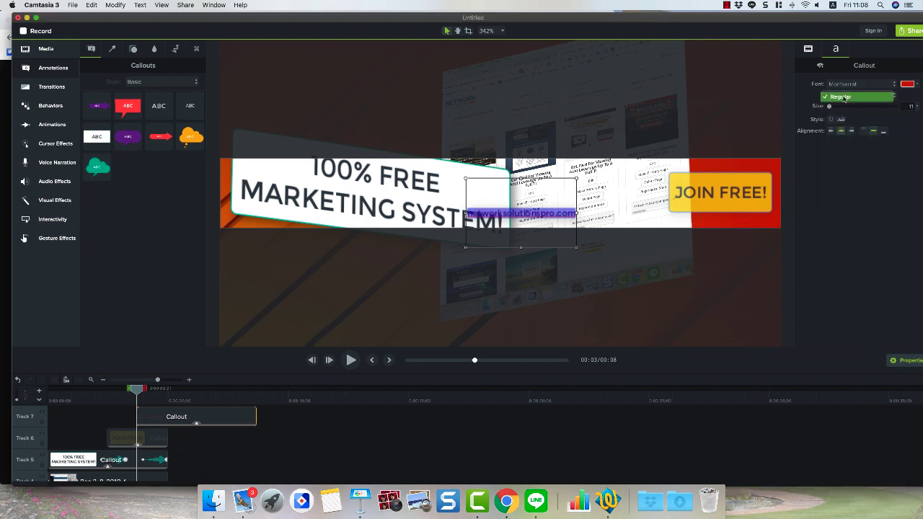
left_click(845, 97)
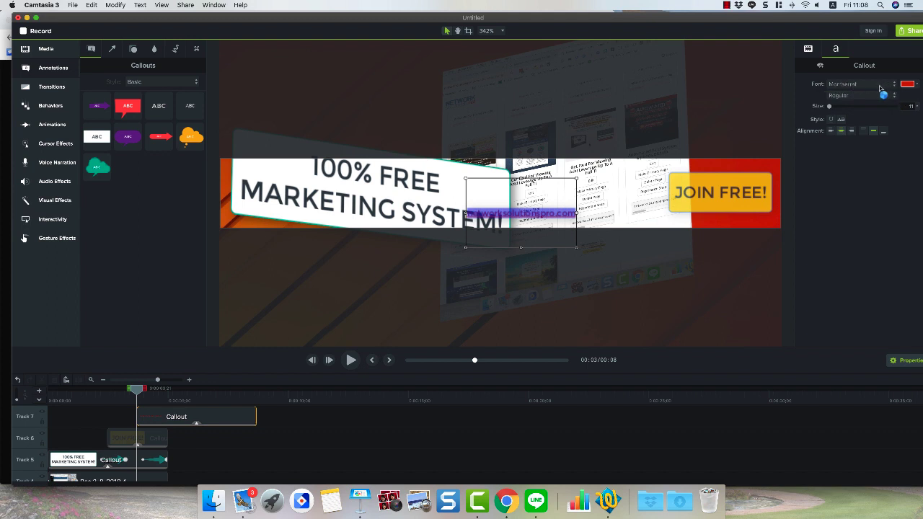
left_click(878, 85)
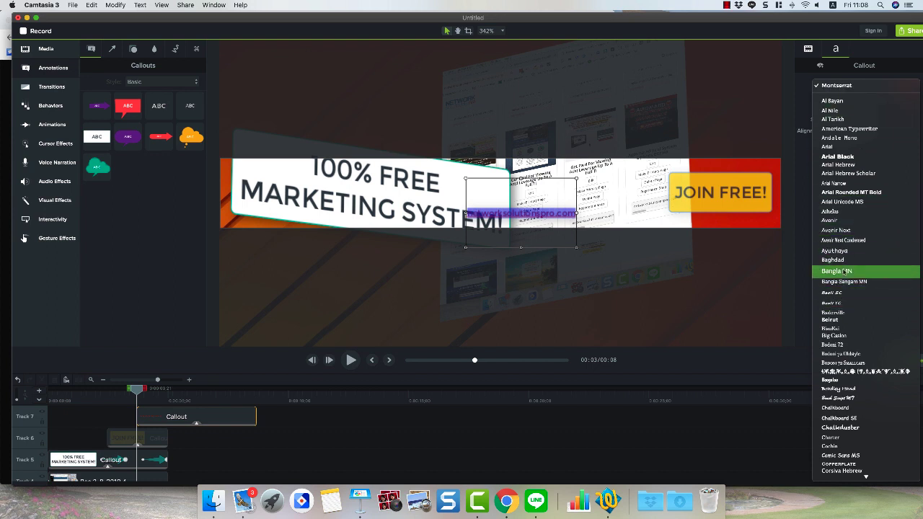
scroll(847, 274, "down", 2)
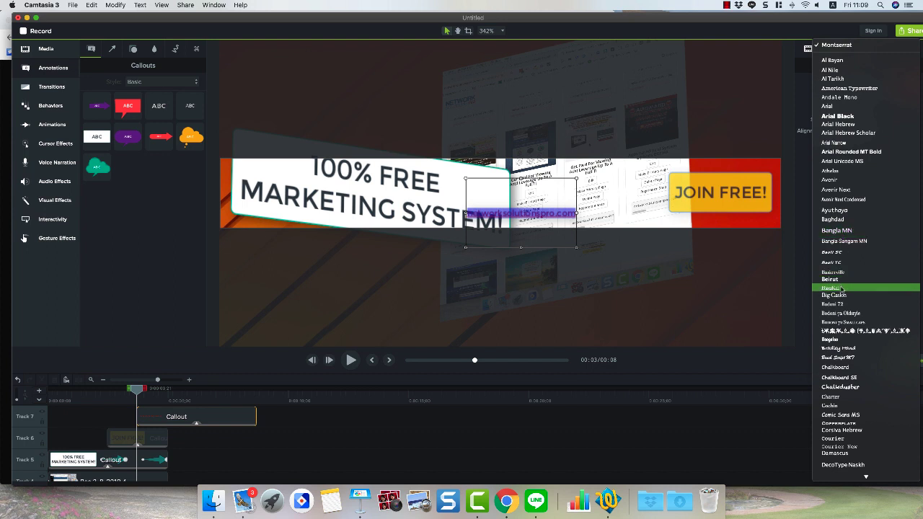
scroll(841, 304, "down", 2)
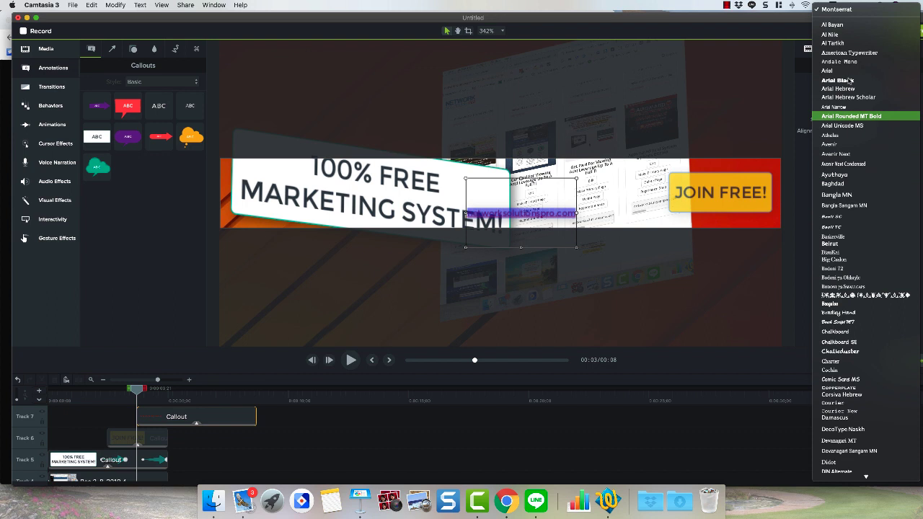
left_click(790, 69)
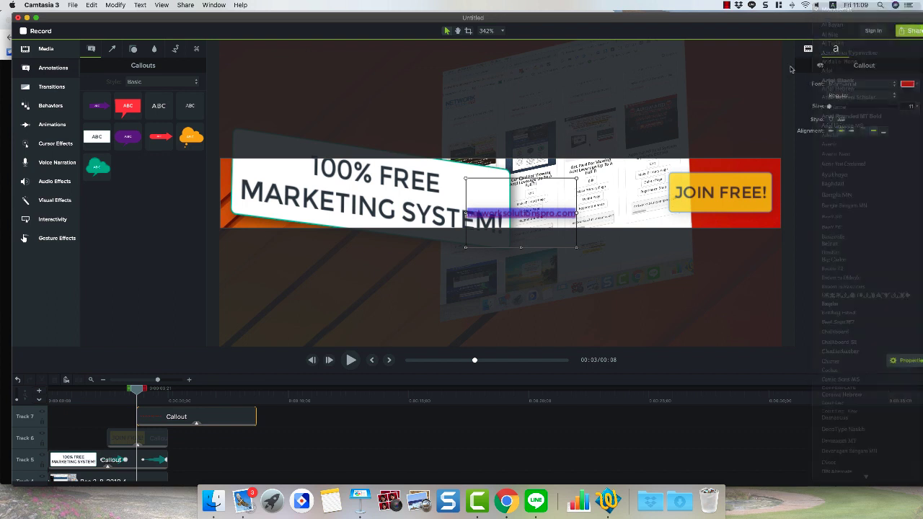
- Enlarge the networksolutionspro.com callout and move it to the banner's right end, over the JOIN FREE! button area
left_click(558, 201)
left_click_drag(550, 216, 550, 223)
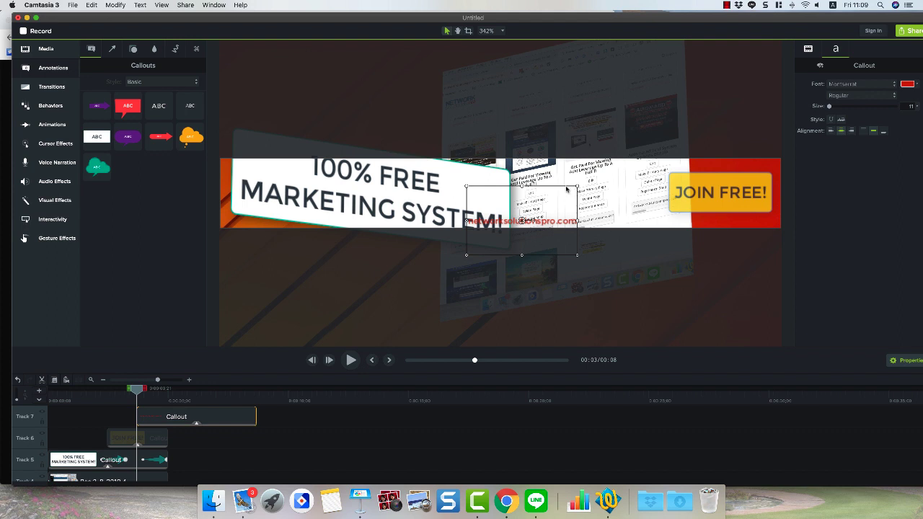
left_click_drag(578, 186, 631, 177)
left_click_drag(548, 216, 685, 219)
- Color the networksolutionspro.com text white and shrink its callout so the address fits just below the JOIN FREE! button
left_click(906, 85)
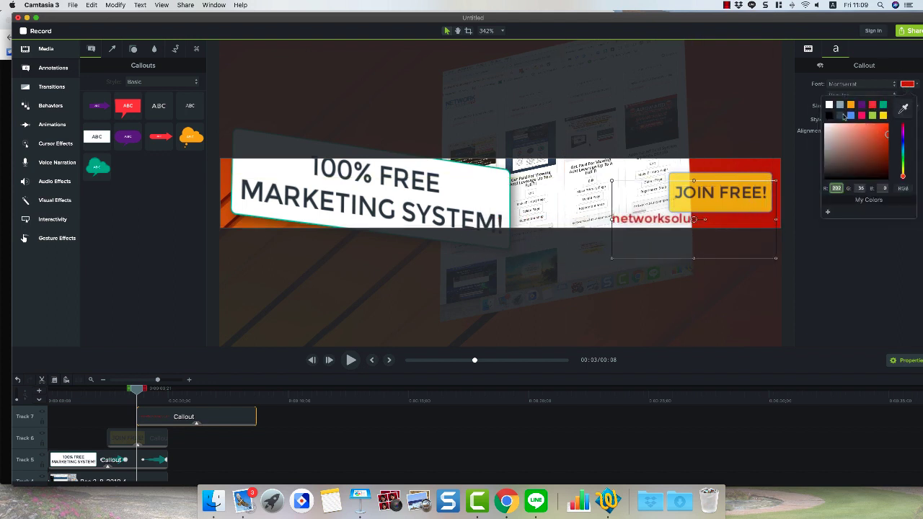
left_click(829, 105)
left_click_drag(612, 180, 688, 191)
left_click_drag(728, 223, 728, 223)
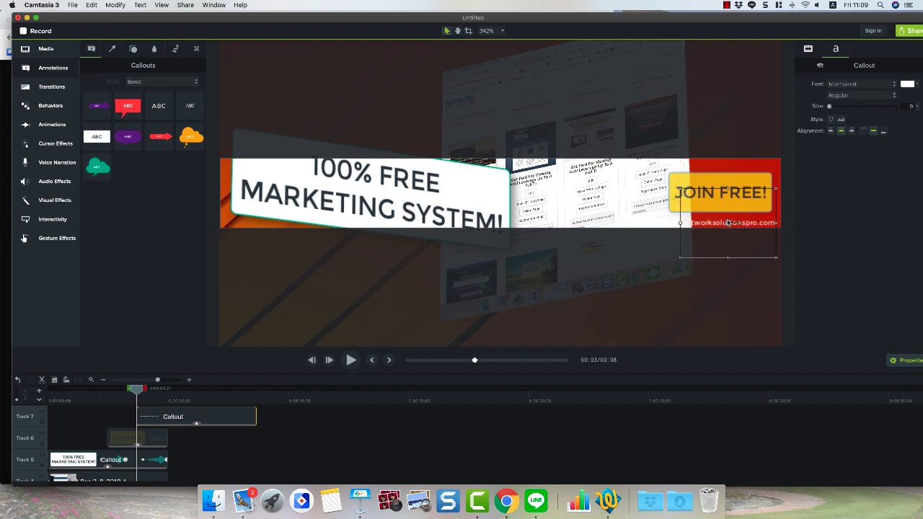
- Add the Shifting behavior to the networksolutionspro.com callout, fit its clip to the 0 to 5 second range, and return the playhead to the start
left_click(55, 107)
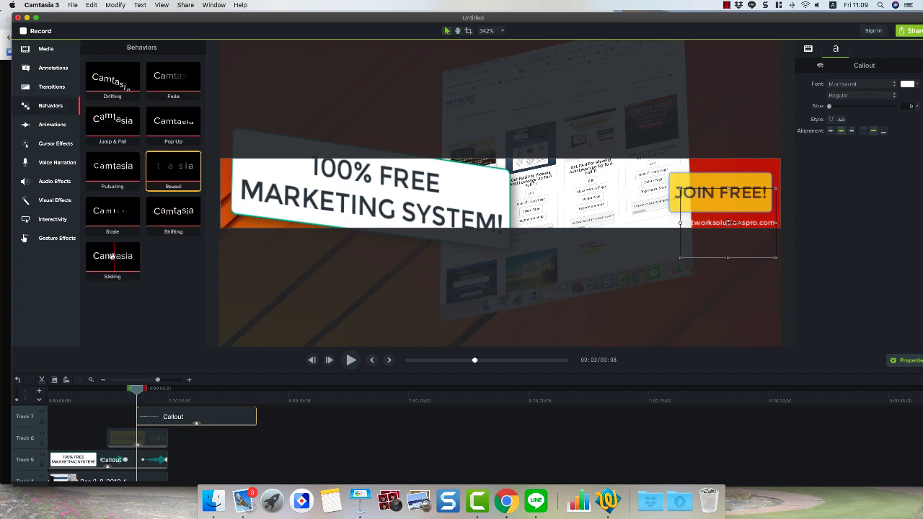
left_click_drag(173, 211, 707, 235)
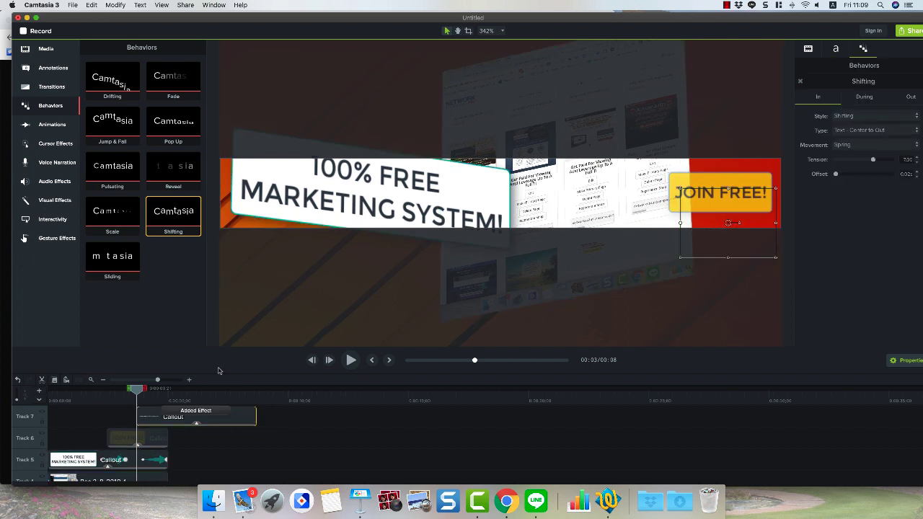
left_click_drag(256, 416, 27, 421)
left_click(62, 401)
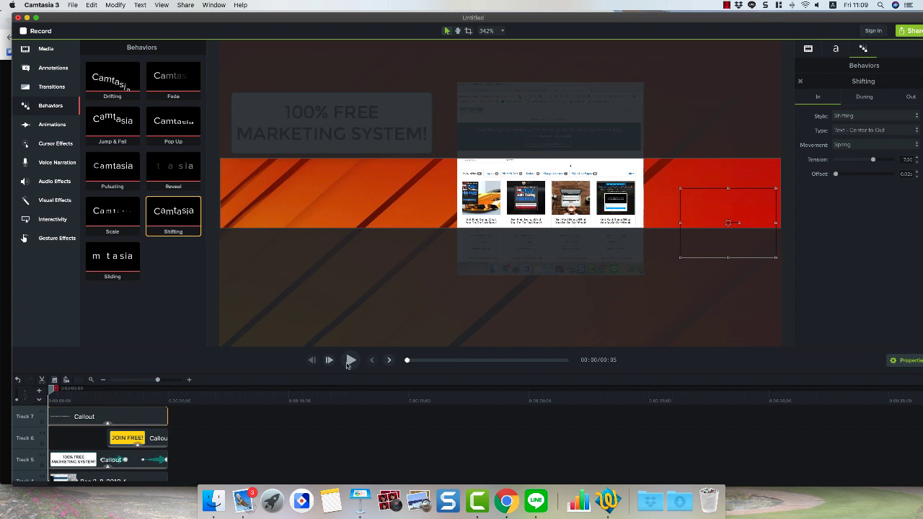
- Preview the banner animation, and shrink the networksolutionspro.com callout from its left edge so the address clears the recording at about 3 seconds
left_click(349, 360)
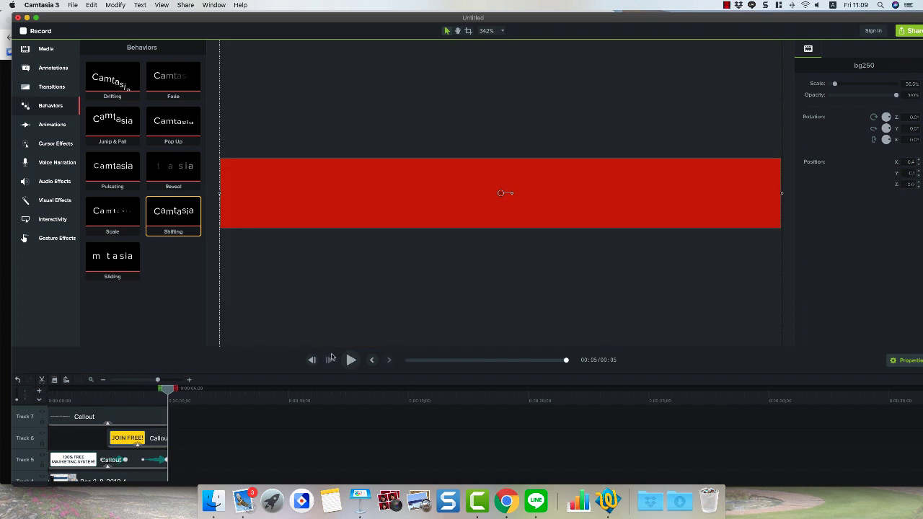
left_click(147, 441)
left_click_drag(168, 390, 137, 393)
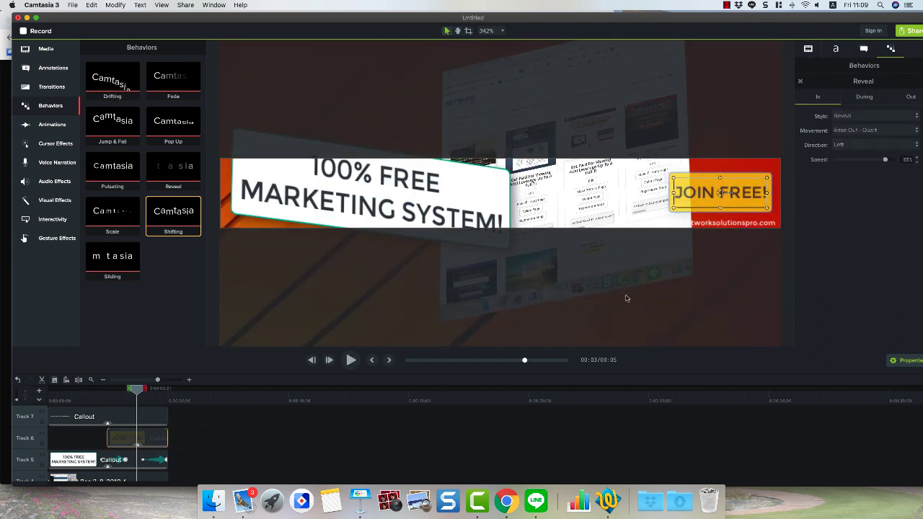
left_click(705, 223)
left_click_drag(679, 224, 692, 247)
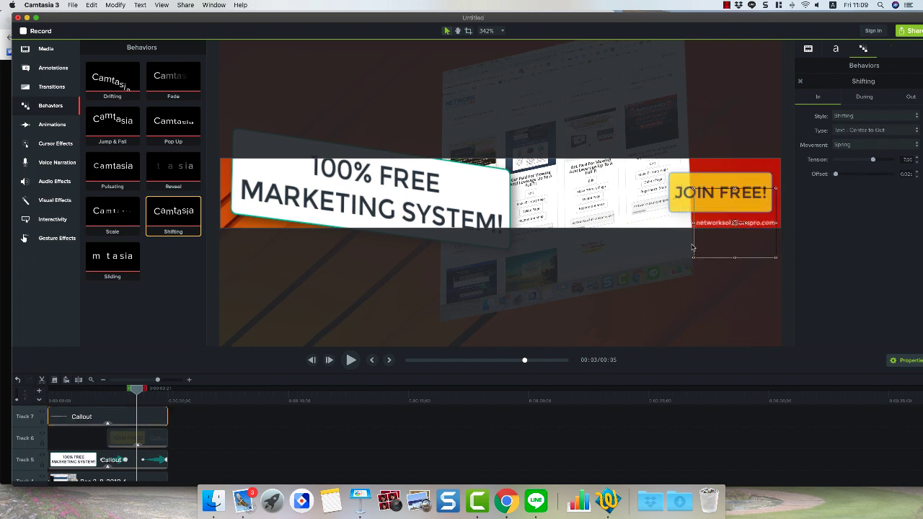
mouse_move(137, 390)
left_mouse_down()
mouse_move(46, 393)
mouse_move(155, 390)
mouse_move(69, 393)
mouse_move(126, 393)
left_mouse_up()
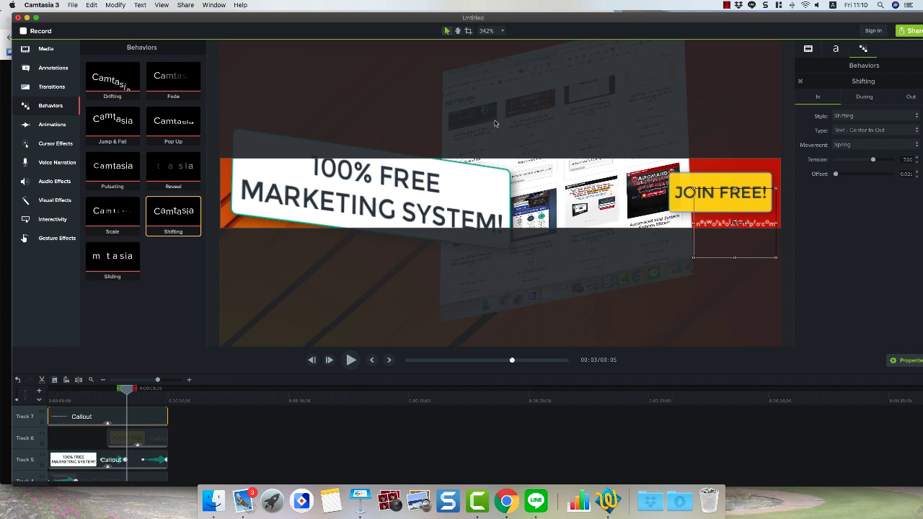
- Export the banner to the Desktop as the animated GIF Untitled.gif, replacing the existing file, and dismiss the export notice
left_click(913, 31)
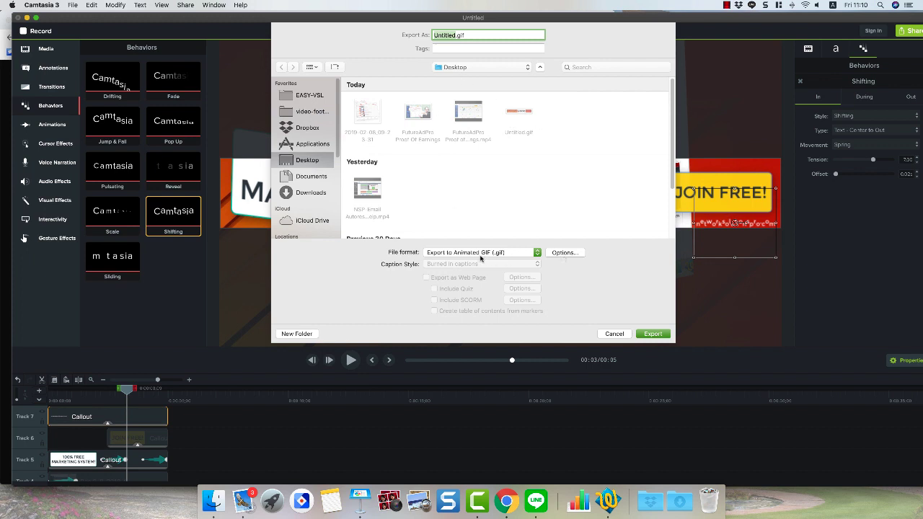
left_click(647, 336)
left_click(527, 79)
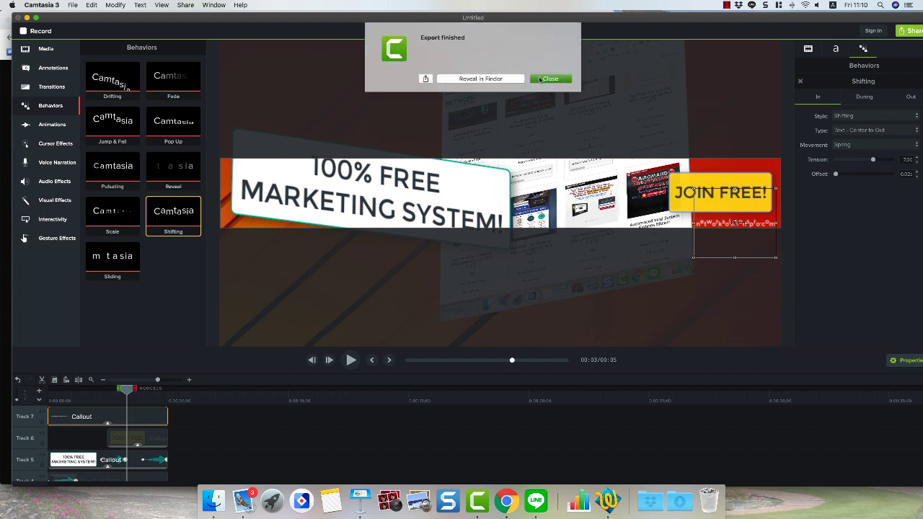
left_click(545, 77)
- Minimize the editor and open Untitled.gif from the desktop in Chrome to check the exported banner animation
left_click(26, 17)
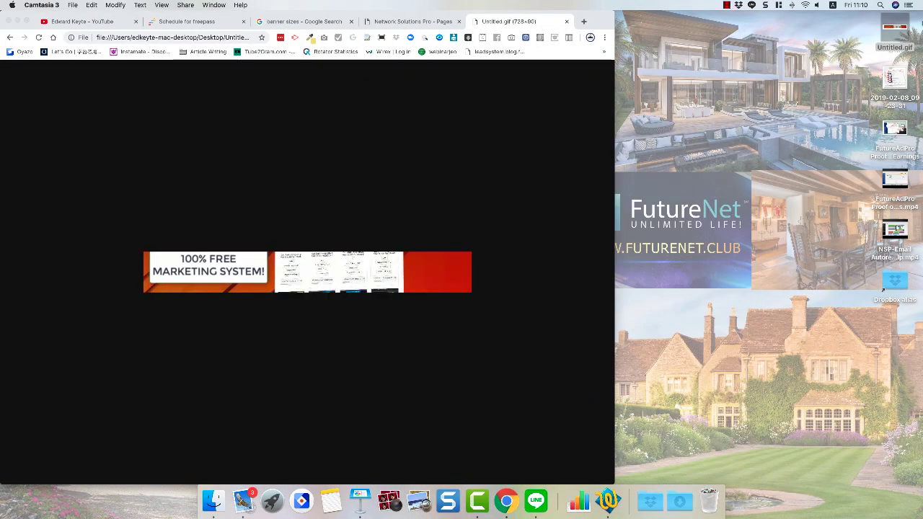
left_click_drag(893, 26, 375, 165)
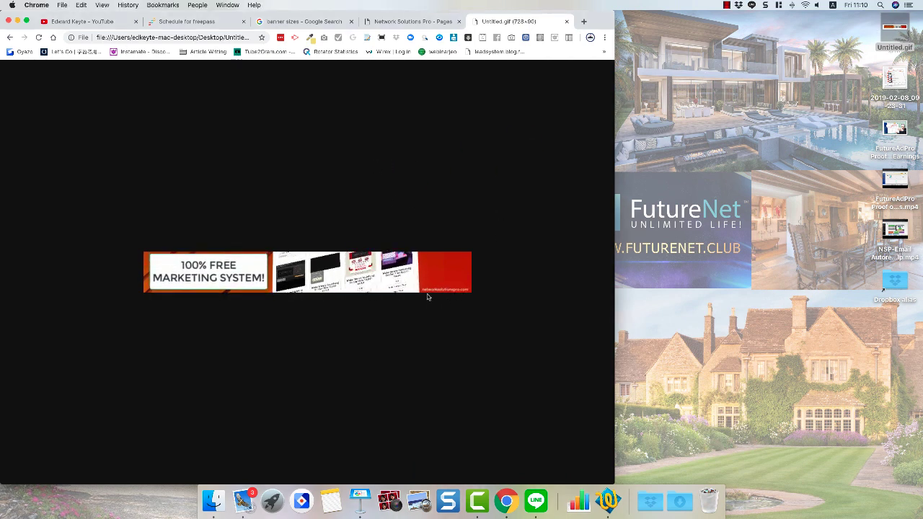
left_click(102, 5)
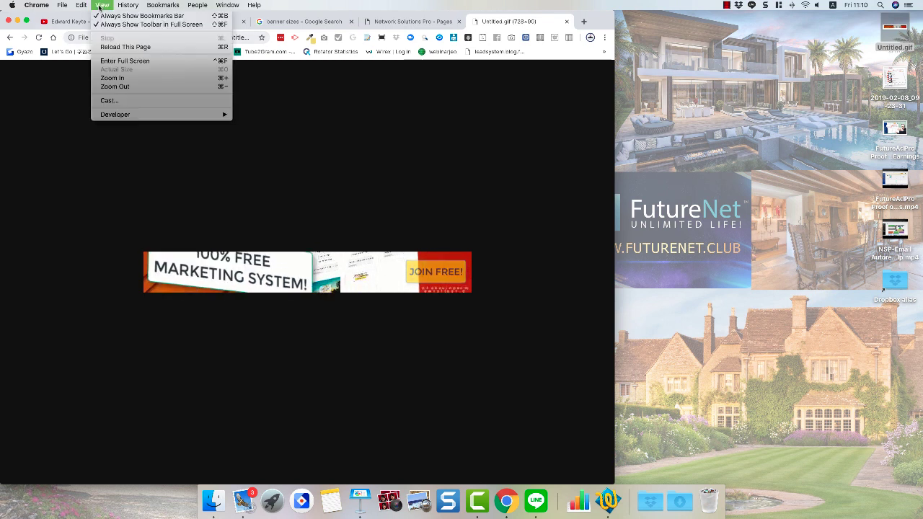
left_click(53, 120)
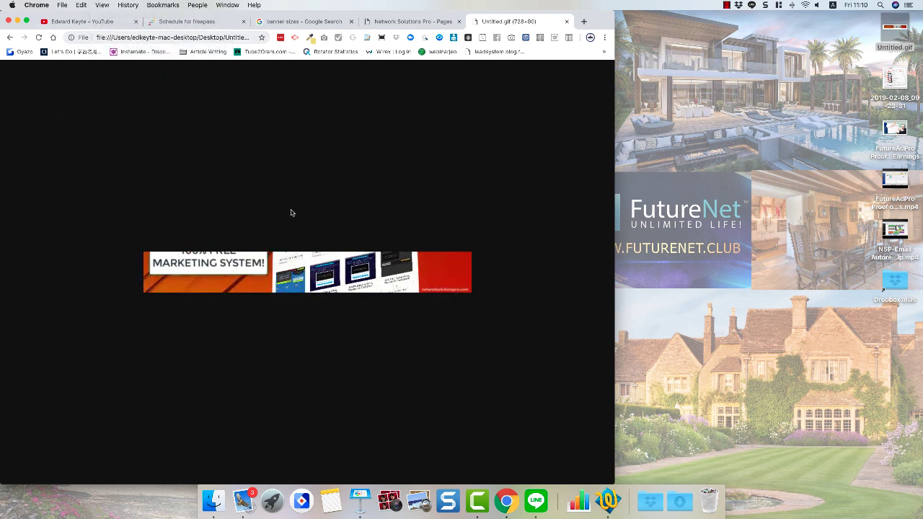